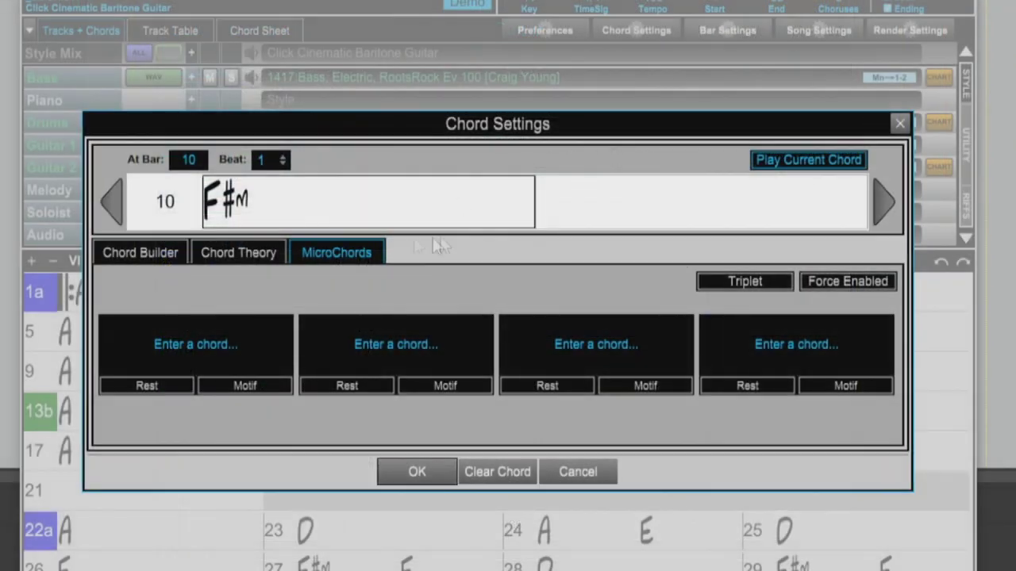
Look through the Chord Builder, Chord Theory and MicroChords pages for bar 10's F#m chord
click(127, 252)
click(235, 248)
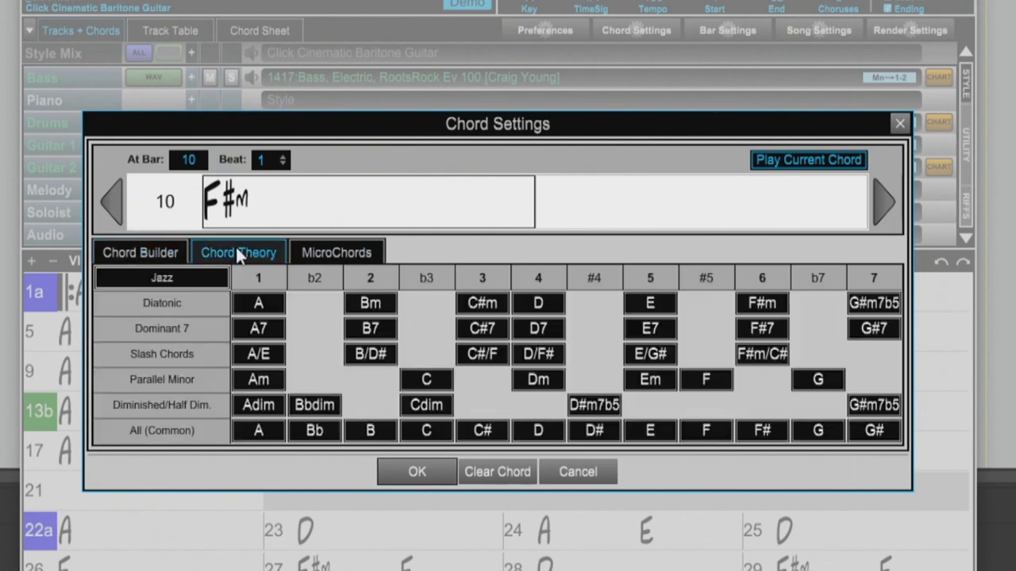
click(335, 251)
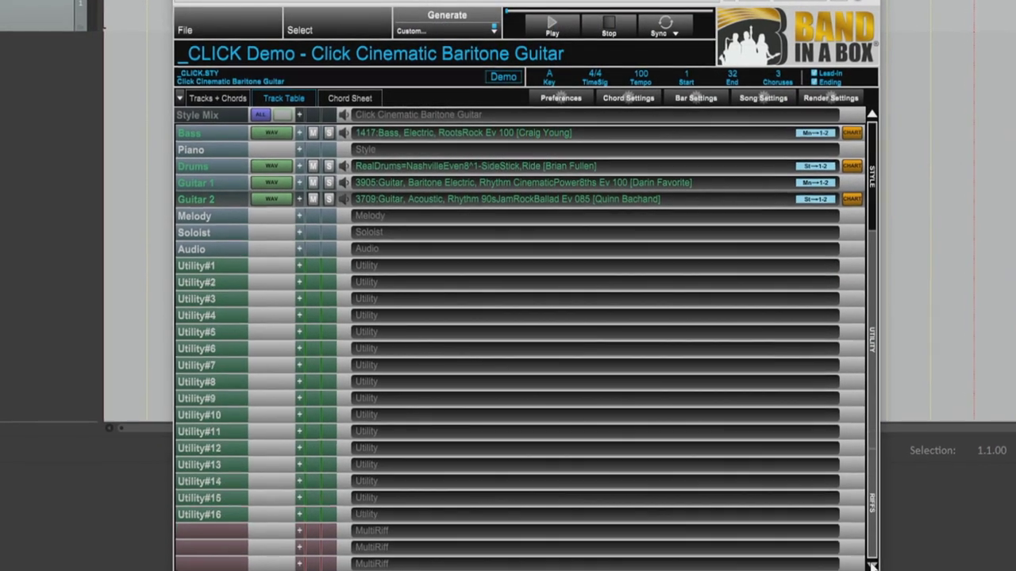
Lower the Guitar 2 track volume to -1.31 dB in the Track Table
click(871, 565)
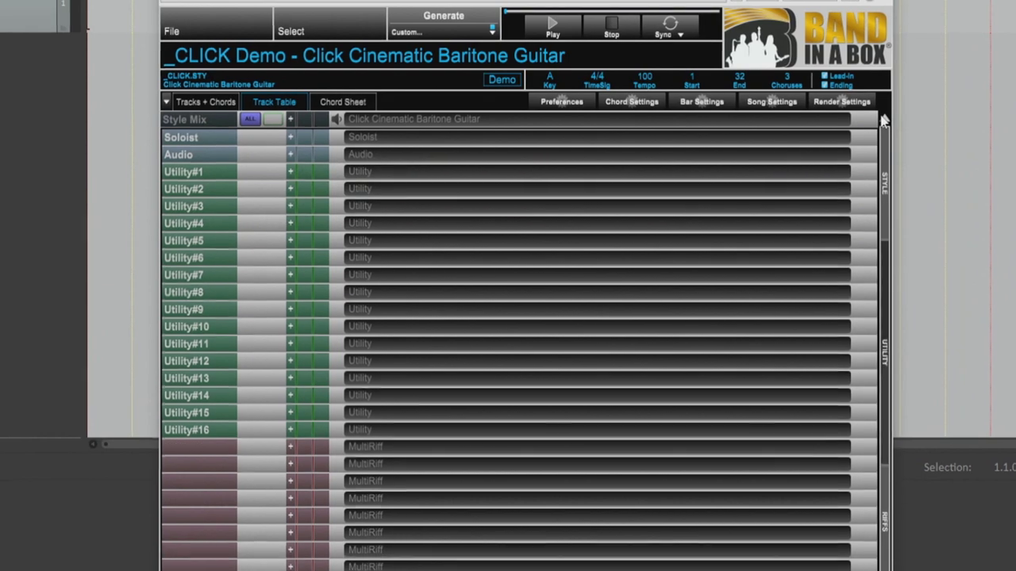
click(883, 119)
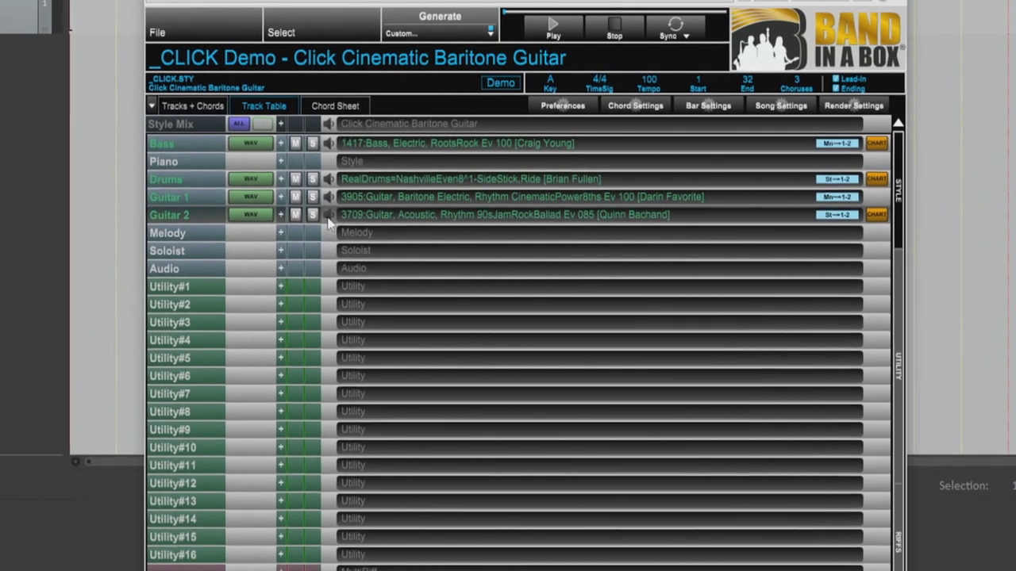
click(327, 215)
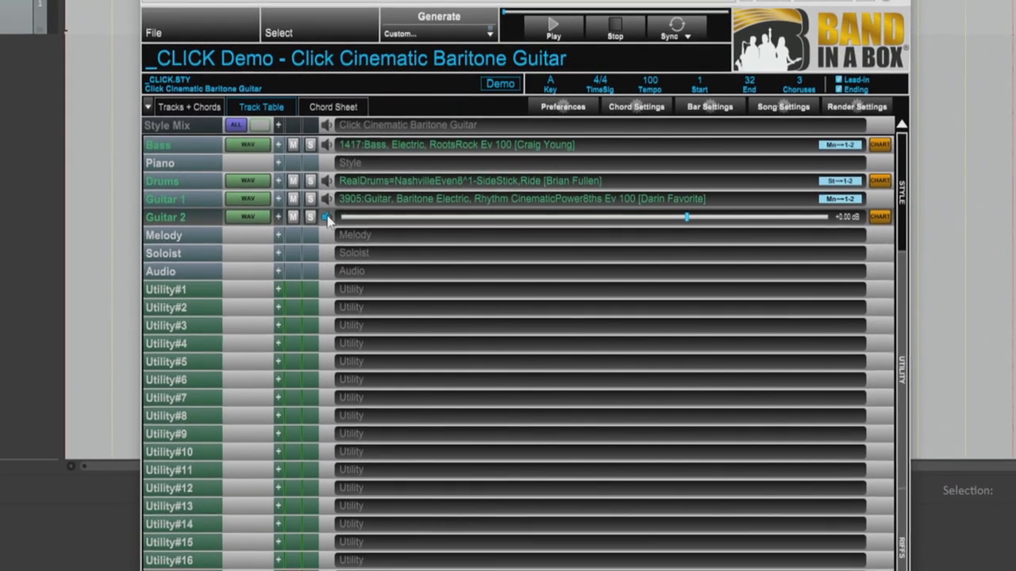
drag(608, 222, 679, 240)
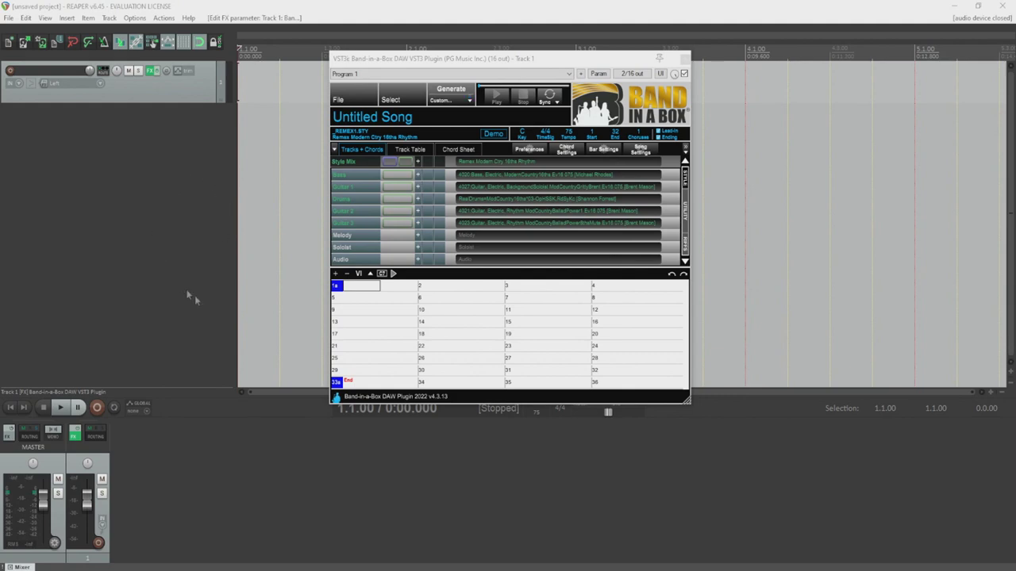
Move the plugin window to the upper left and resize it much larger
drag(512, 60, 293, 36)
drag(469, 374, 842, 549)
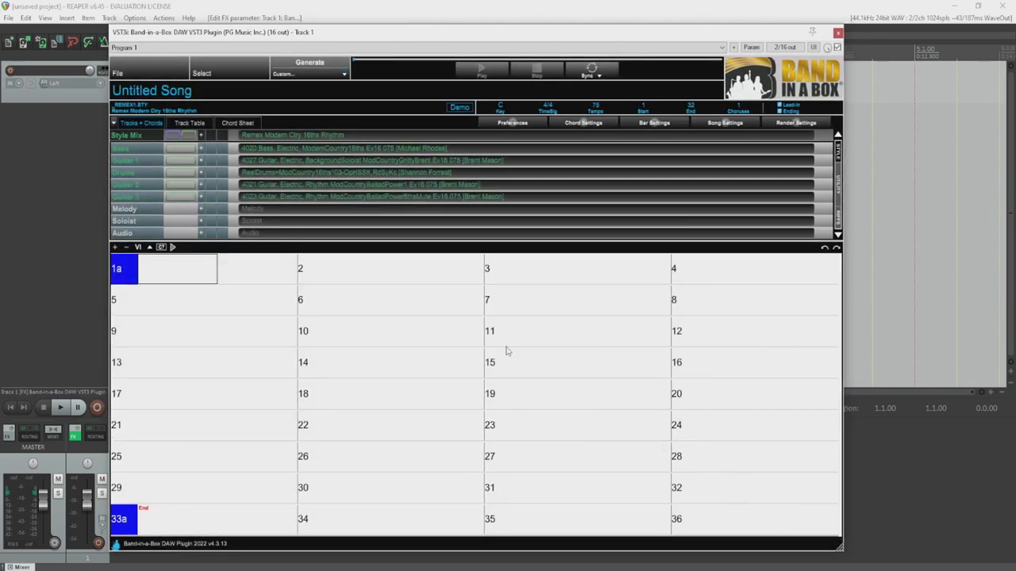
Open Chord Settings for bar 1, beat 1 with its four empty MicroChords slots showing
click(594, 124)
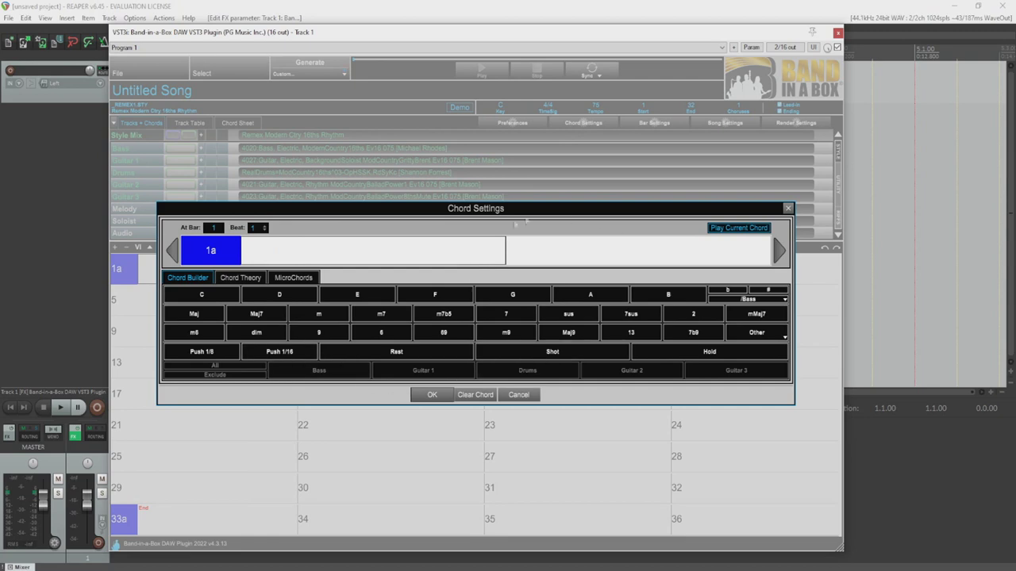
click(788, 208)
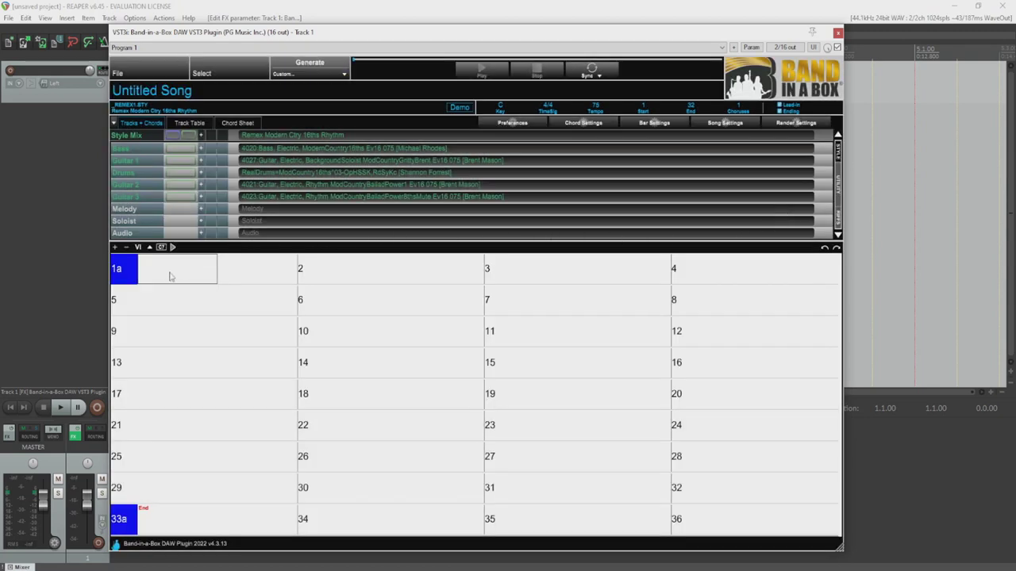
text(M)
double_click(169, 276)
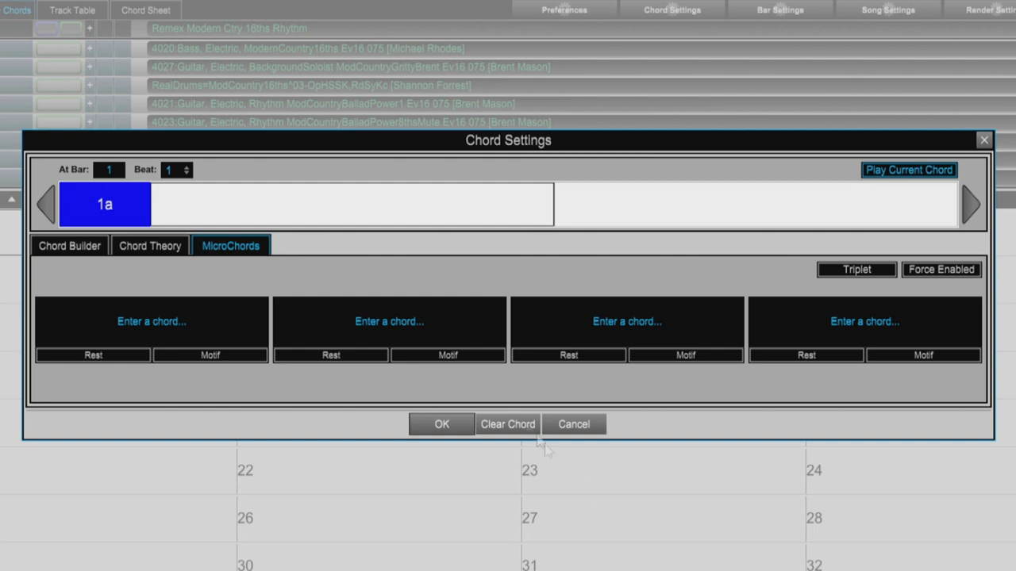
click(612, 211)
click(402, 212)
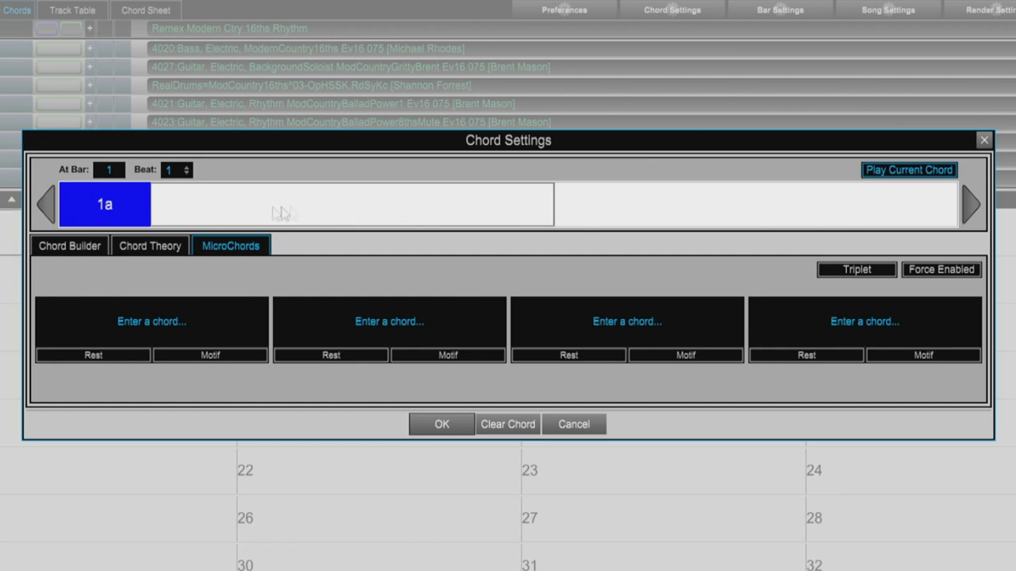
click(132, 210)
click(130, 204)
text(C,G)
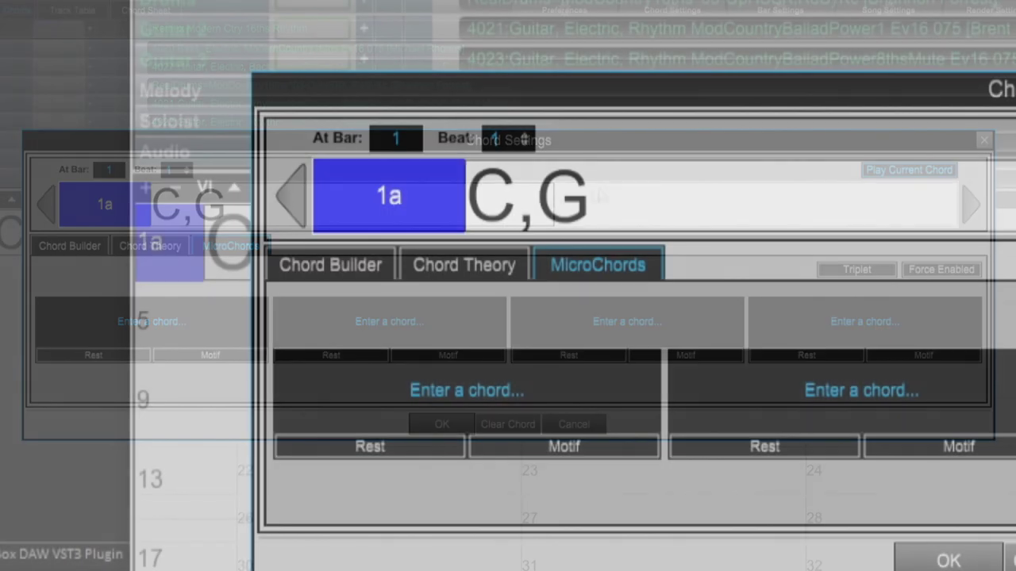
key(Return)
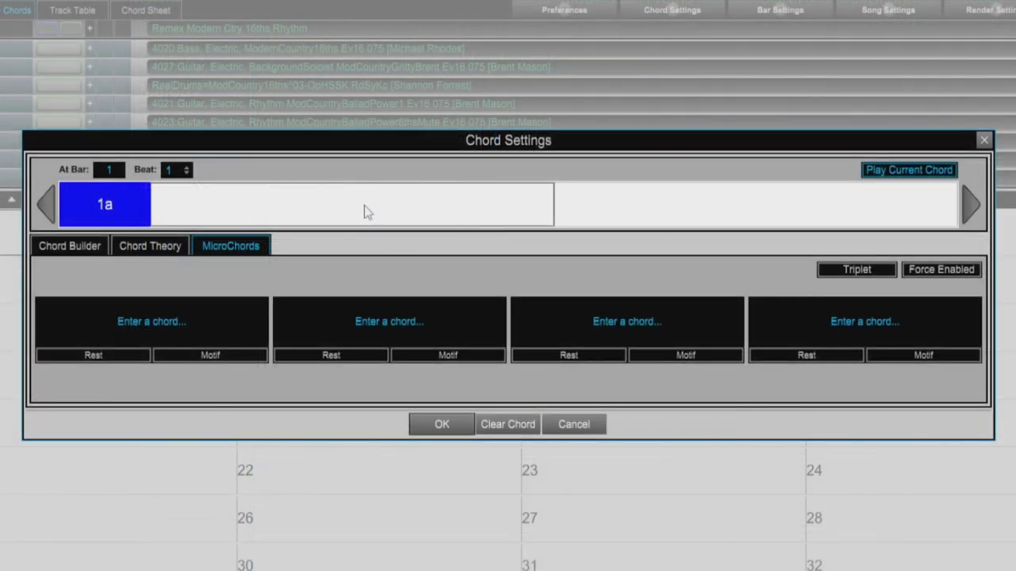
click(115, 169)
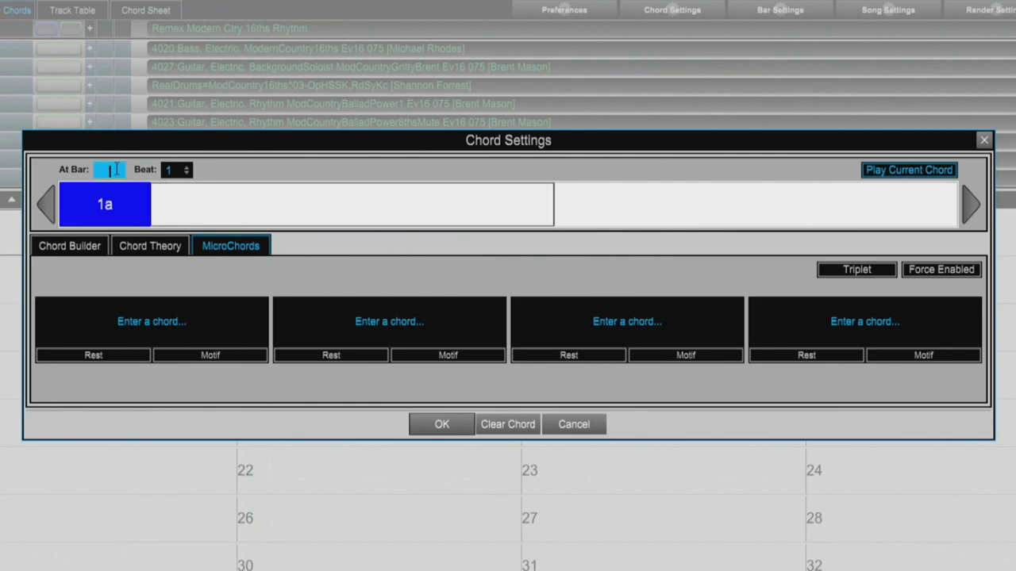
text(4)
key(Return)
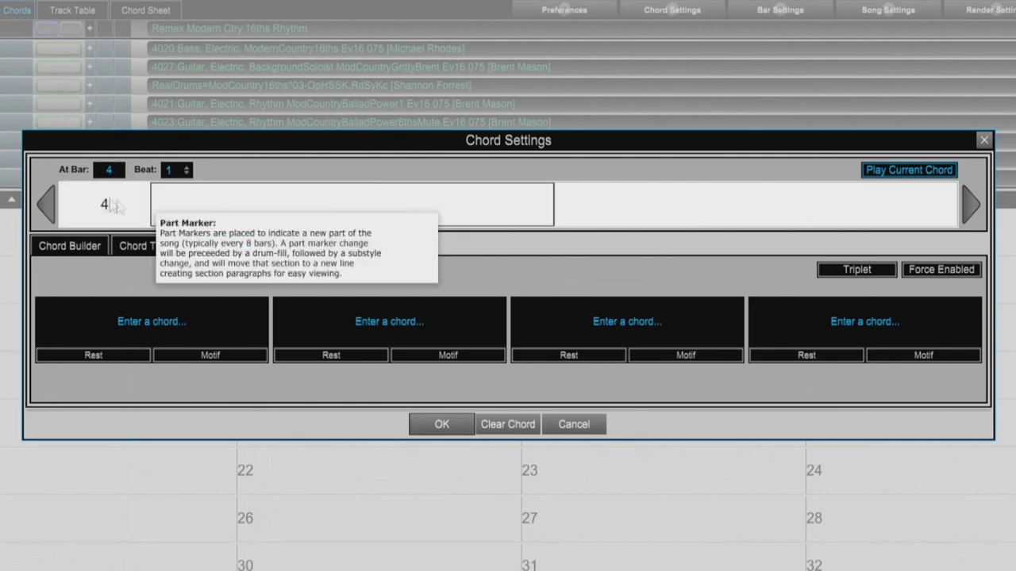
click(113, 170)
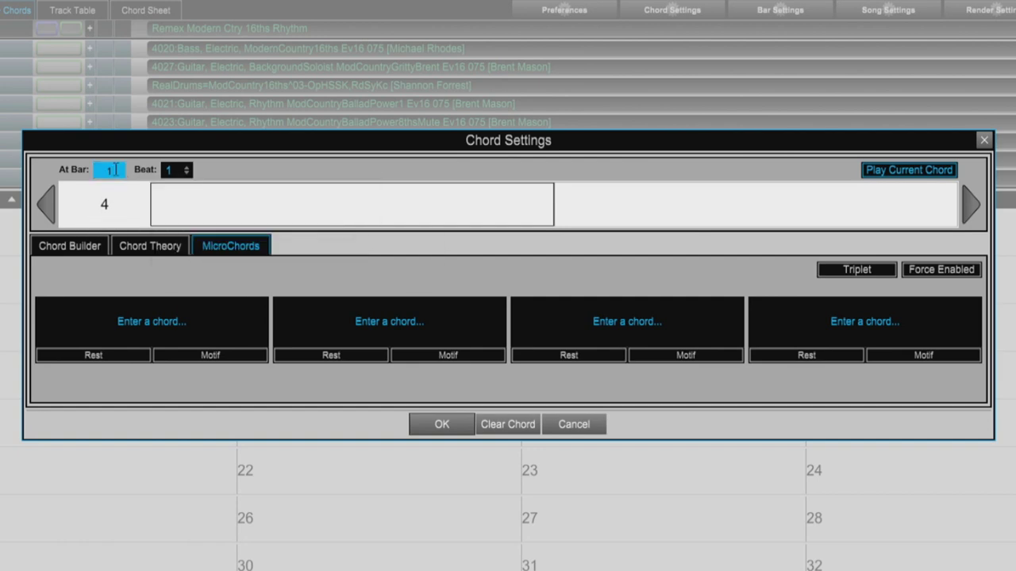
key(Return)
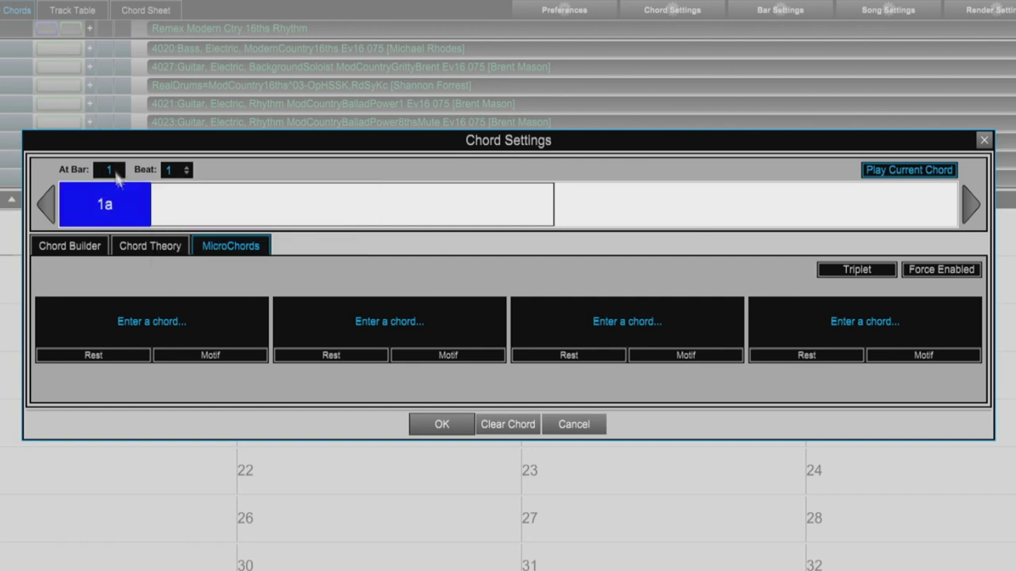
click(187, 169)
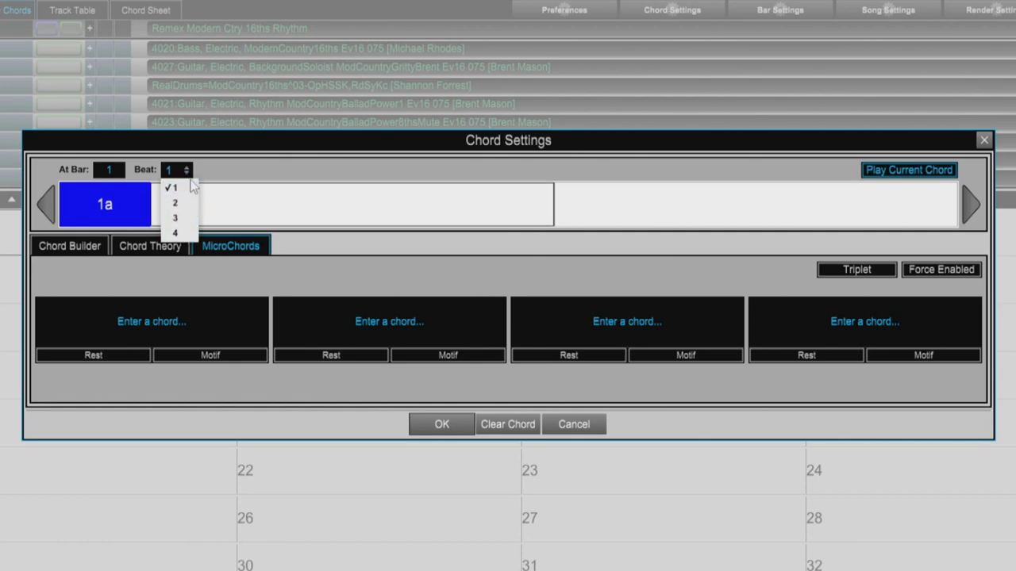
click(191, 189)
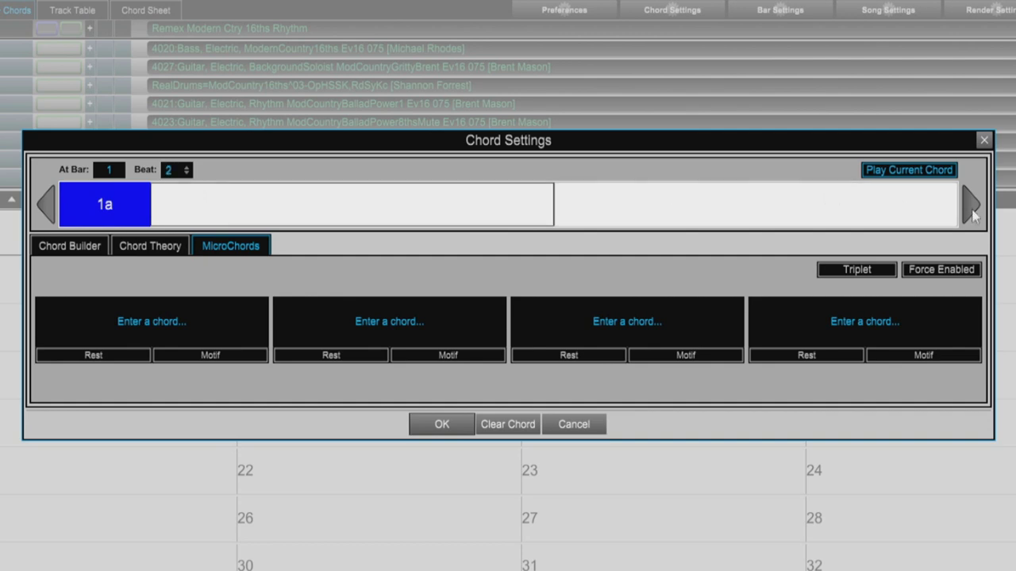
click(971, 212)
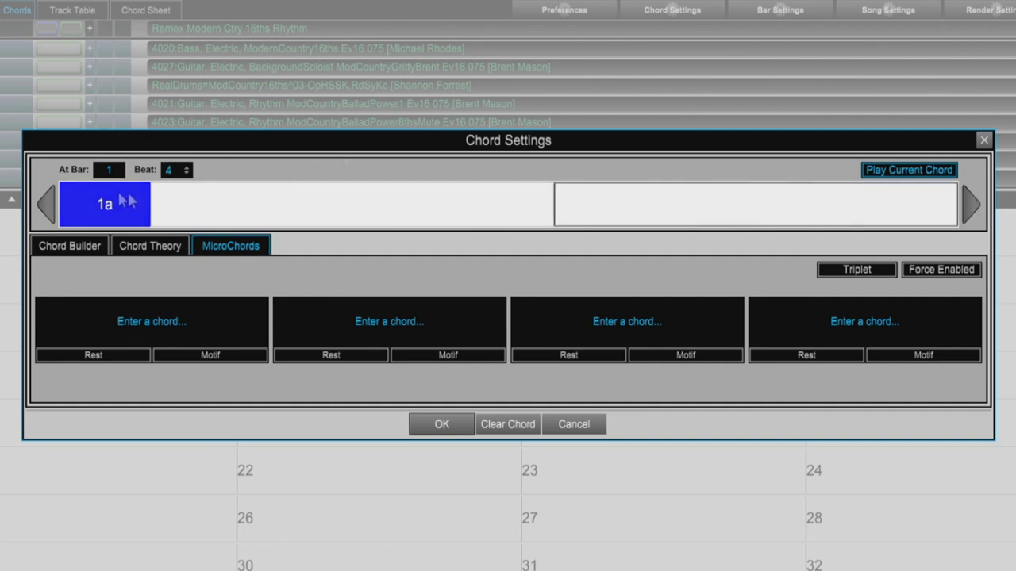
click(46, 208)
click(46, 208)
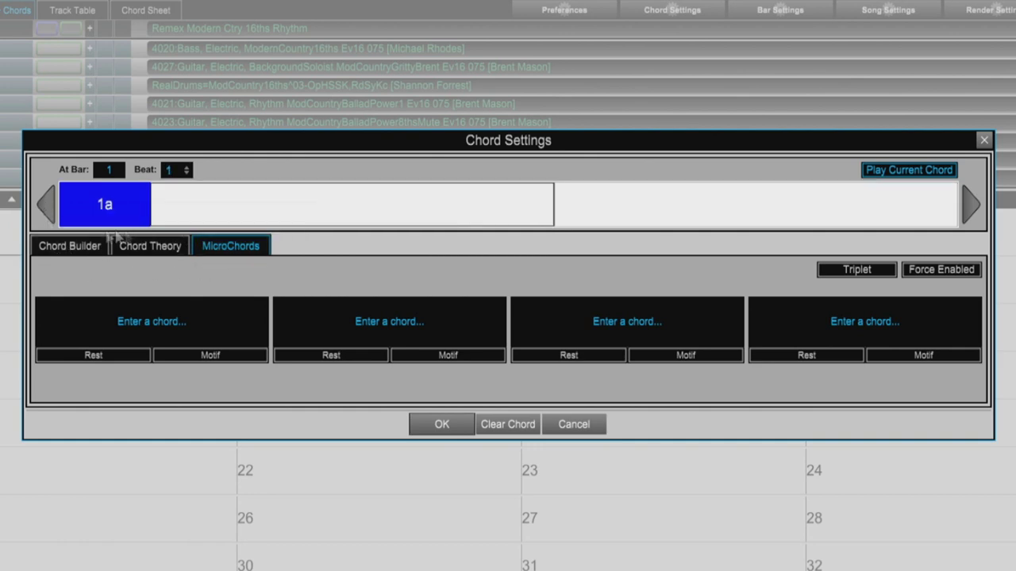
Cycle through the Chord Theory and MicroChords pages, returning to bar 1's Chord Builder page
click(68, 246)
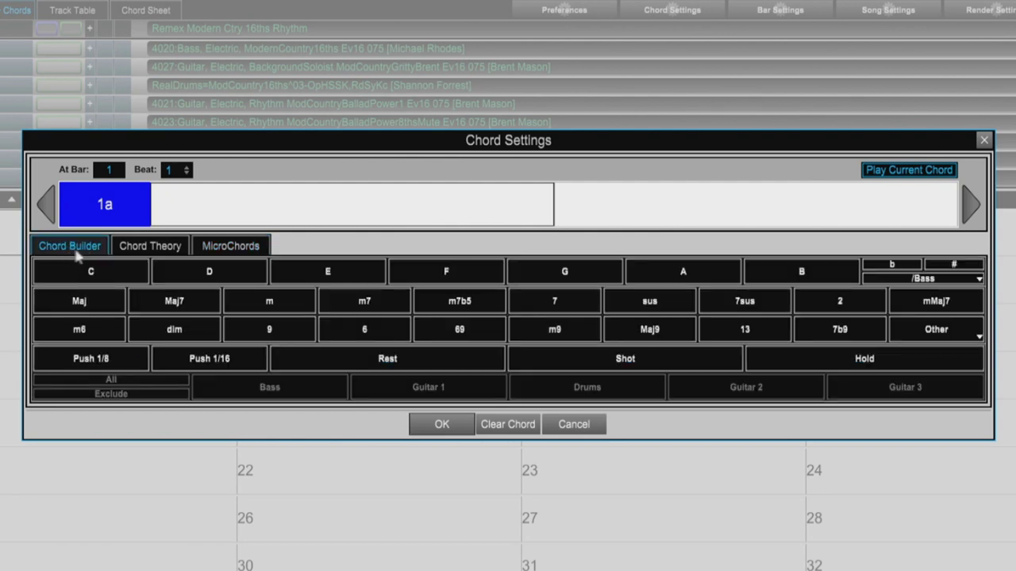
click(149, 249)
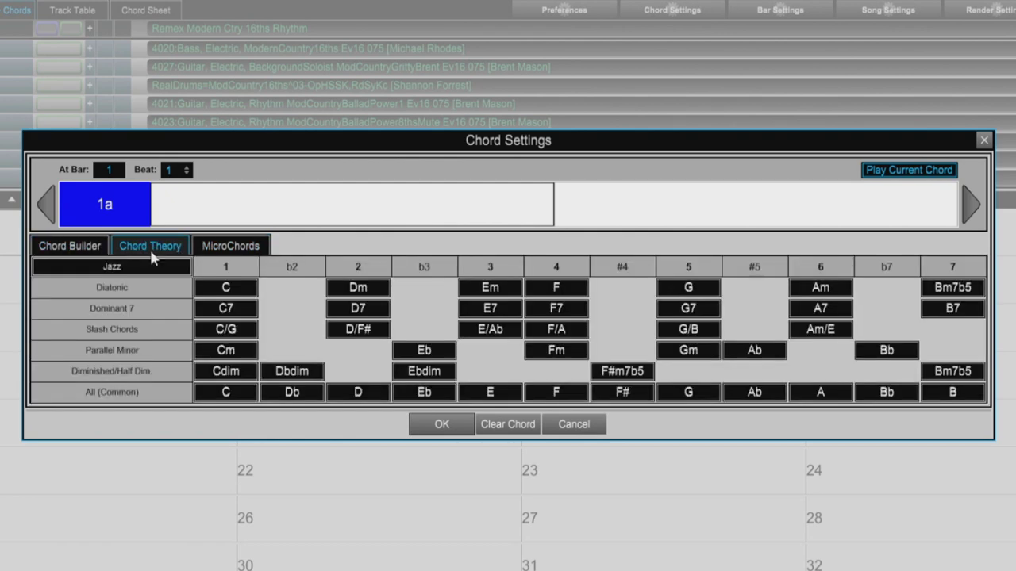
click(232, 249)
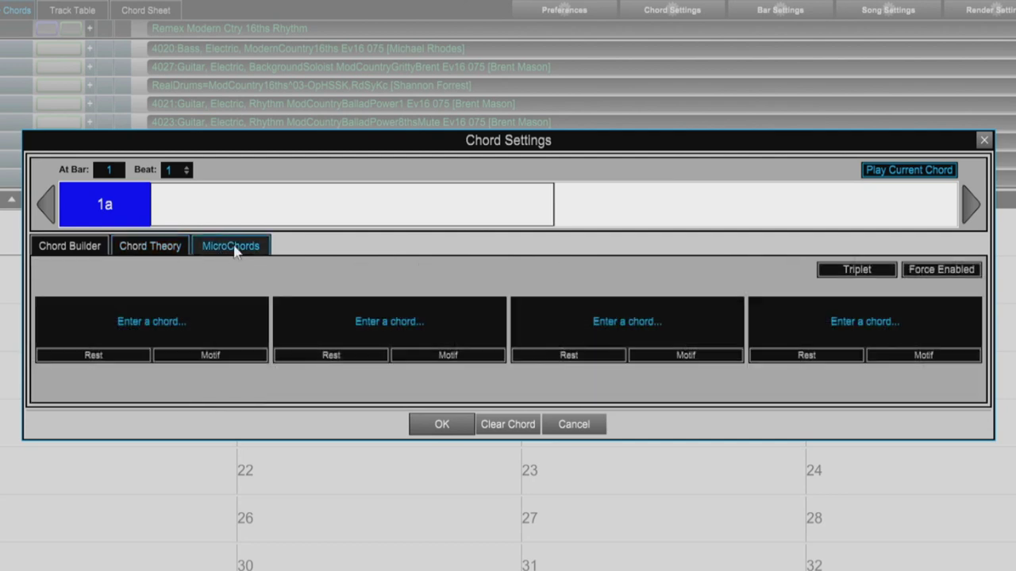
click(73, 247)
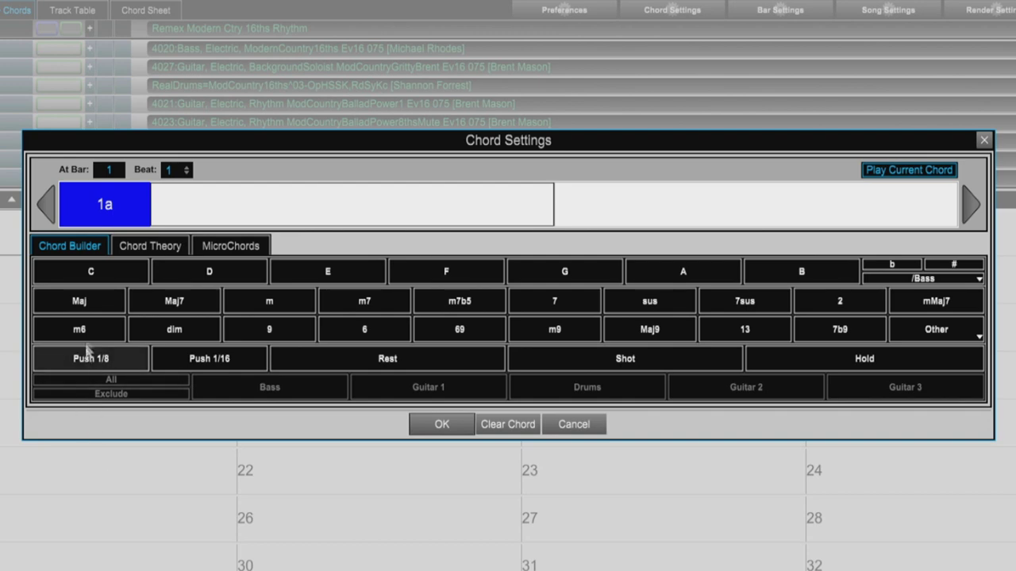
Set bar 1's chord root to C and choose << none >> under Other so it reads C
click(96, 270)
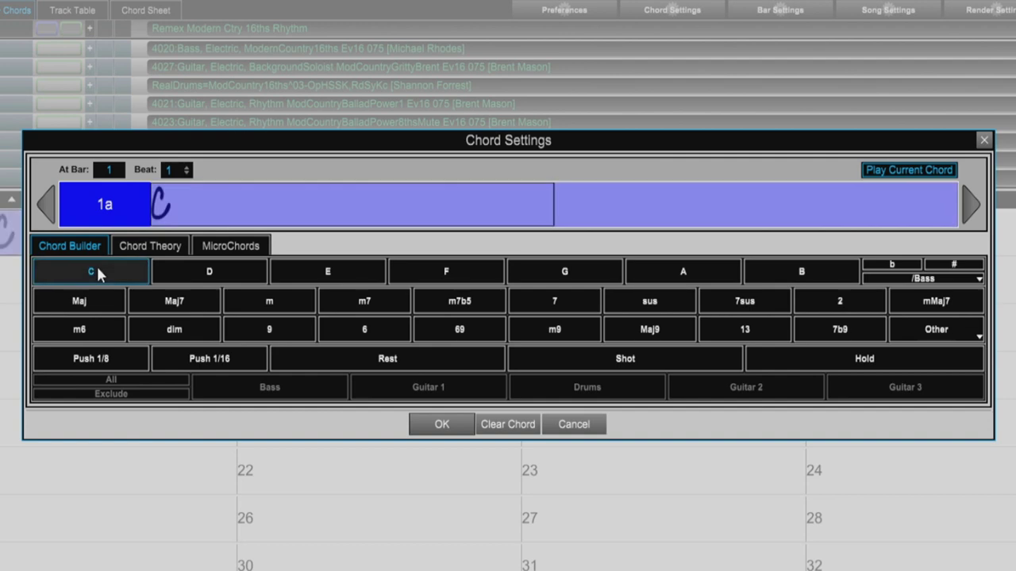
click(271, 306)
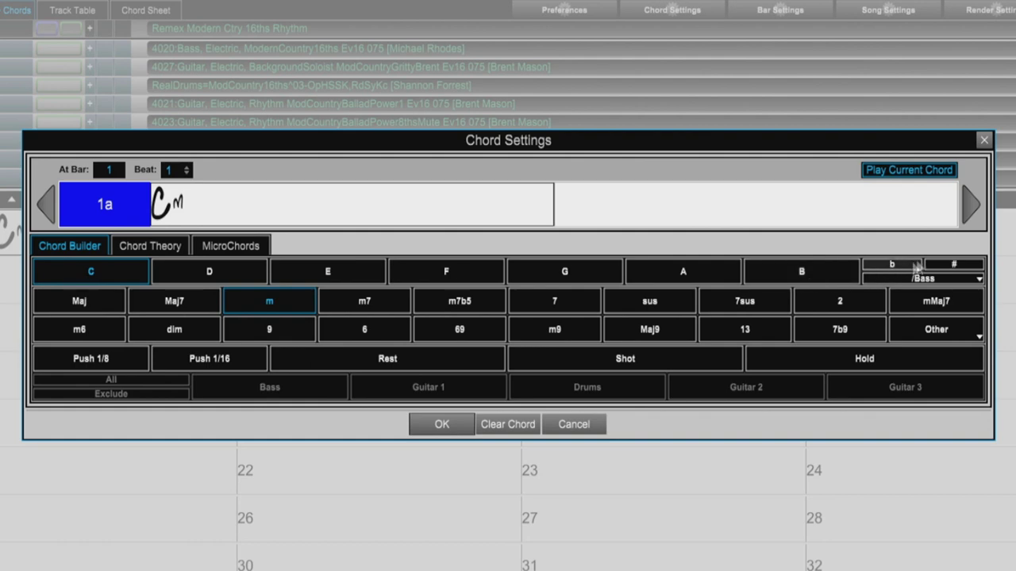
click(979, 278)
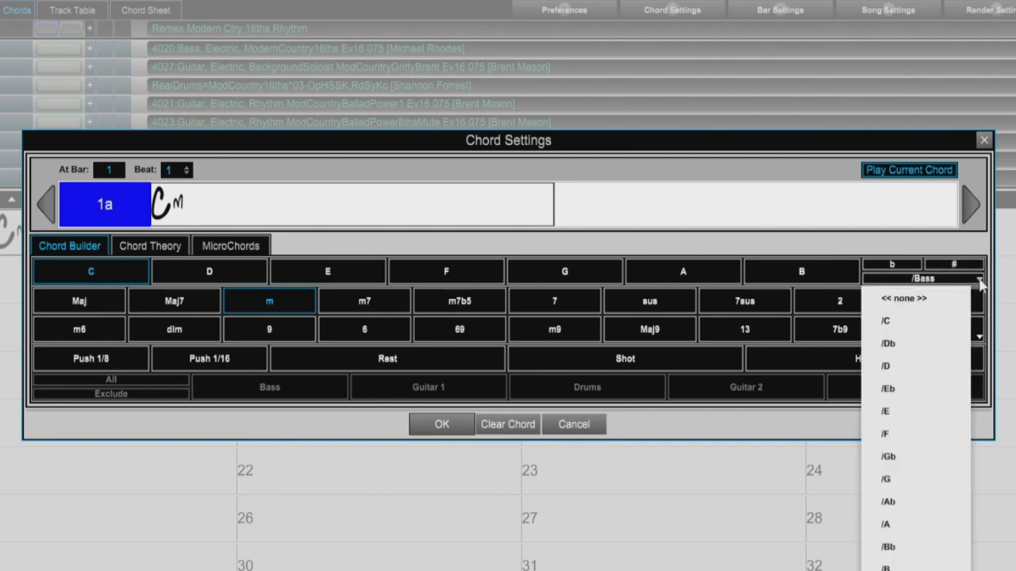
click(980, 281)
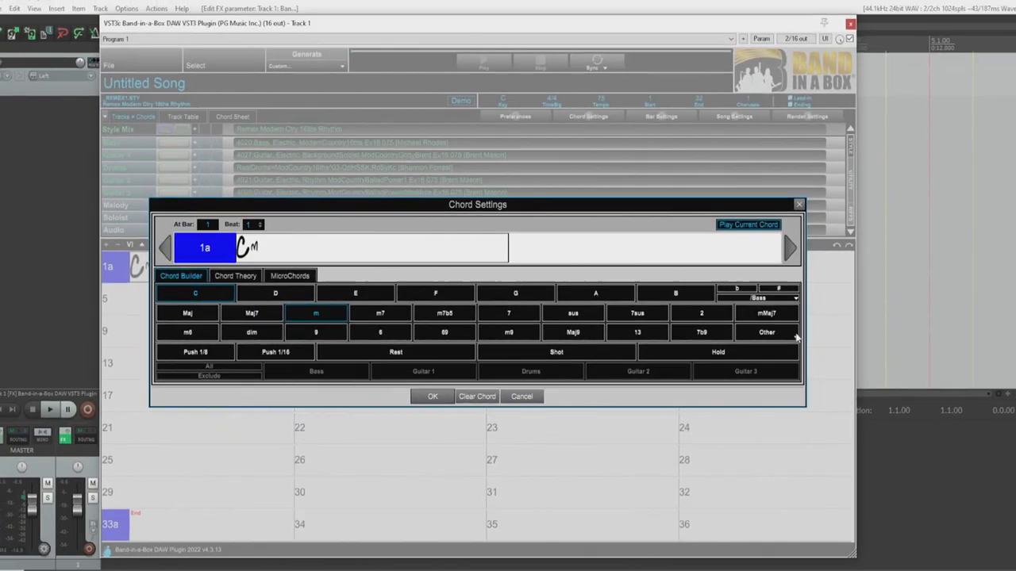
click(974, 337)
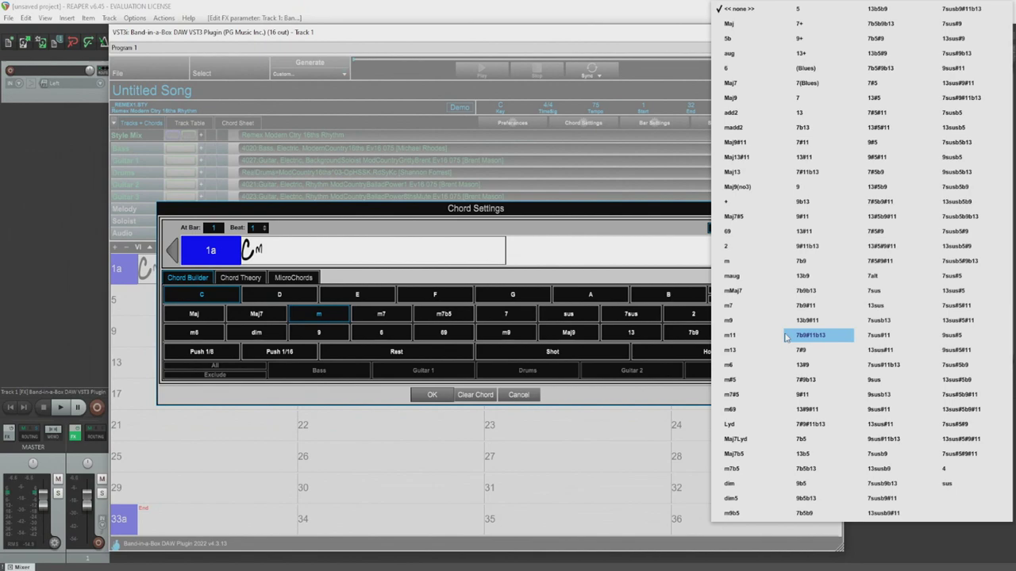
click(734, 9)
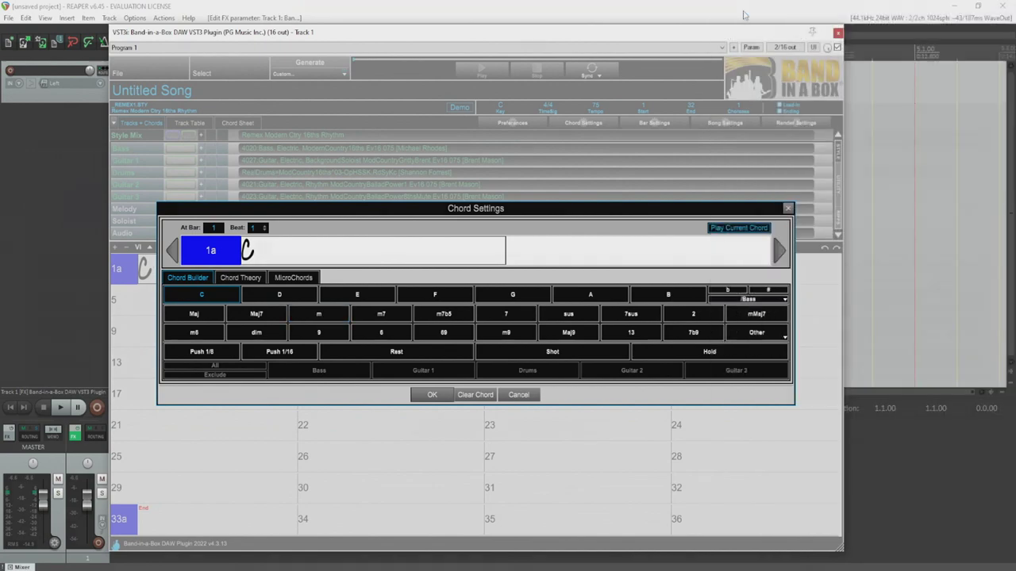
Try Push 1/8, Push 1/16, Rest, Shot and Hold on bar 1's chord, ending on a rest
click(119, 362)
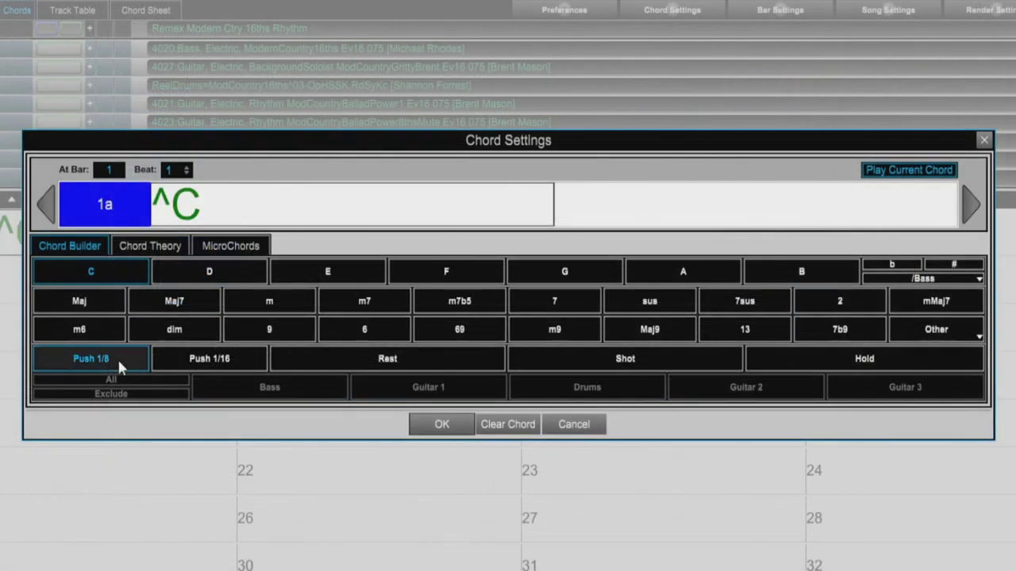
click(192, 359)
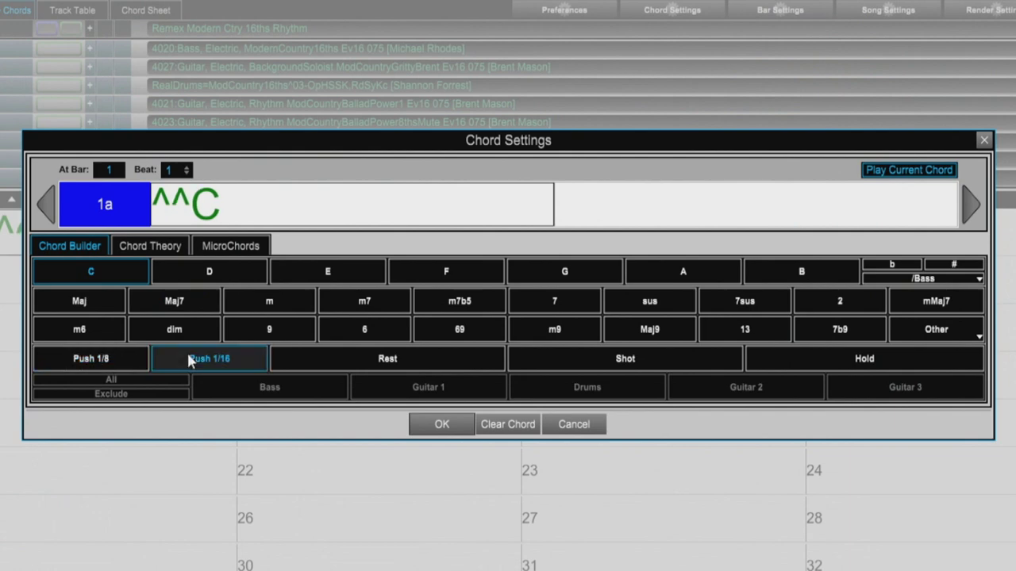
click(313, 359)
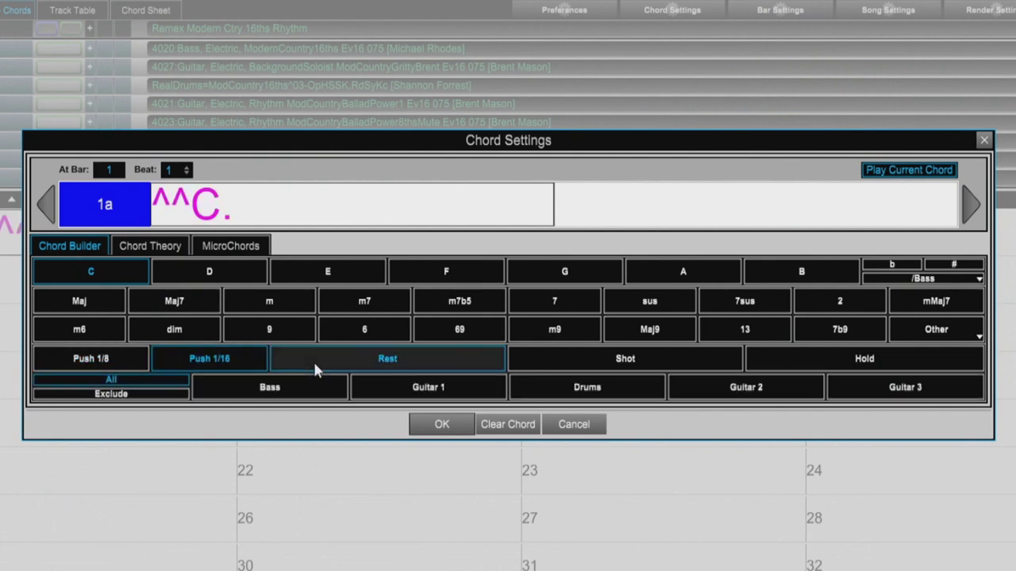
click(605, 366)
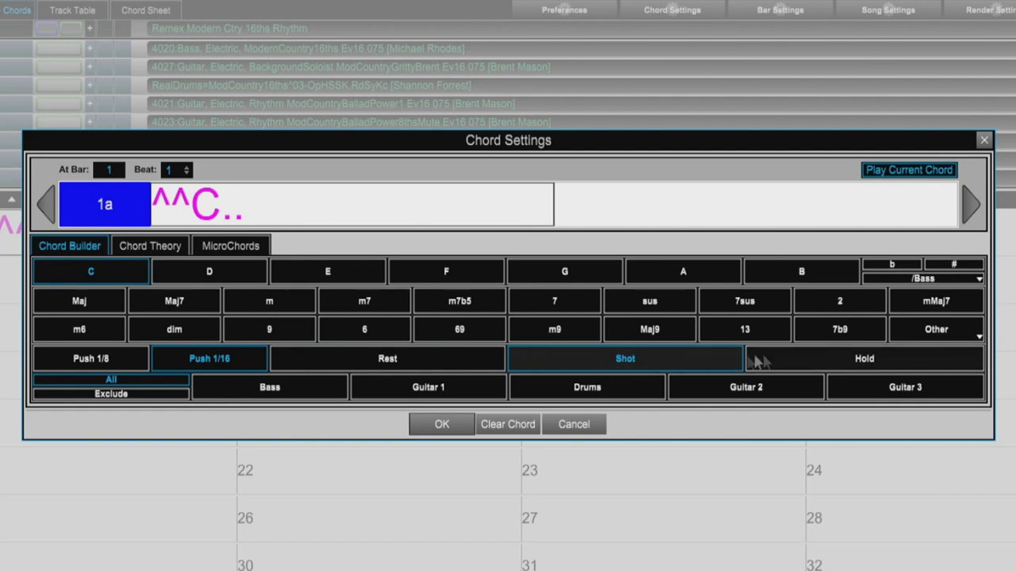
click(846, 369)
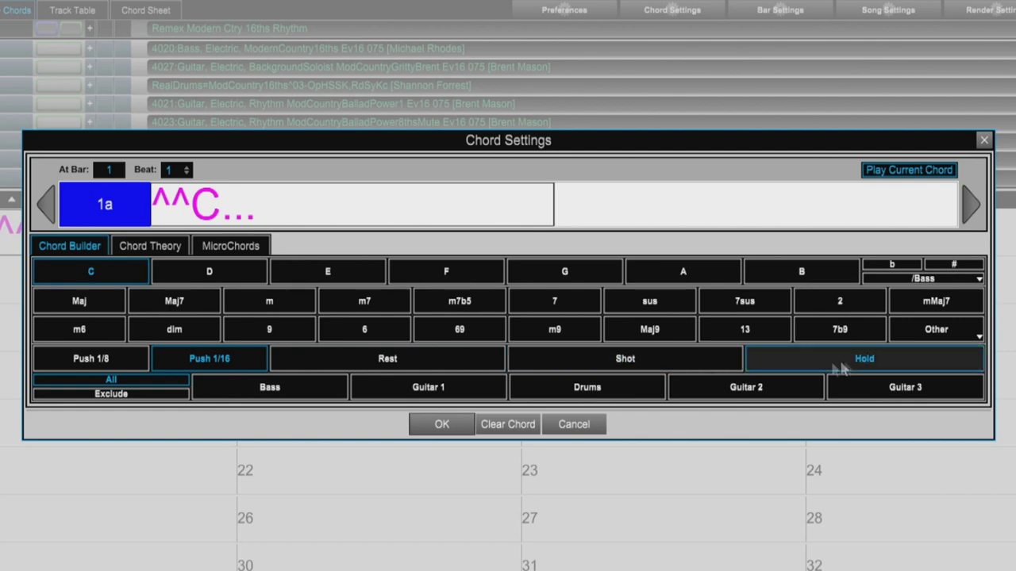
click(202, 355)
click(351, 357)
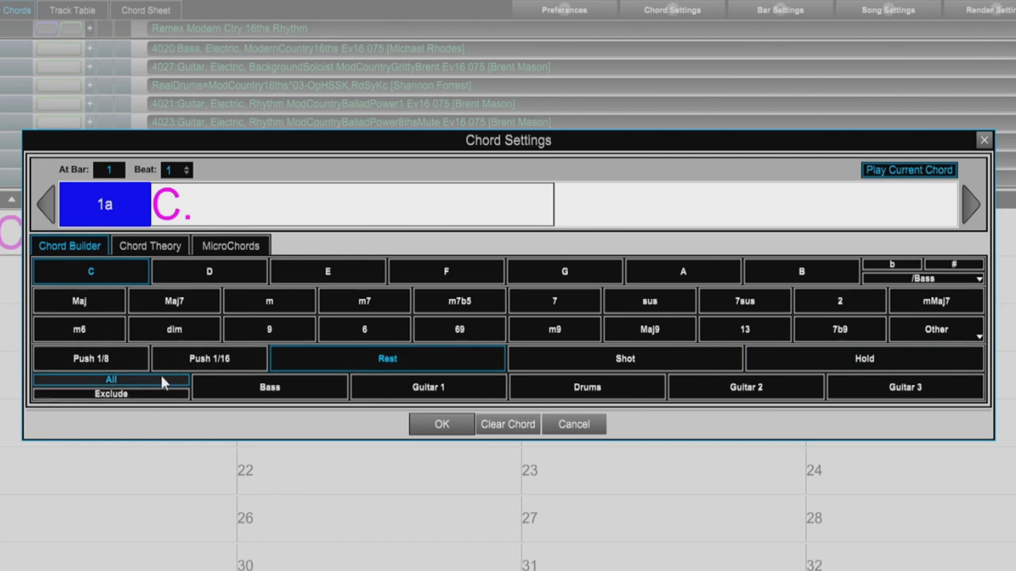
Exclude Bass and Guitar 1 from the rest, then revert to all instruments and remove the rest
click(123, 394)
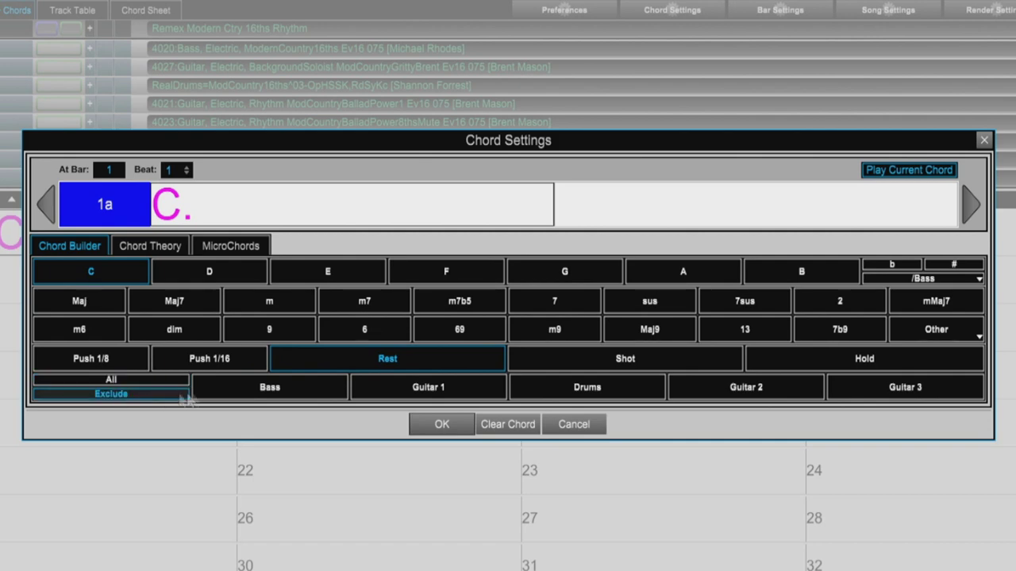
click(278, 397)
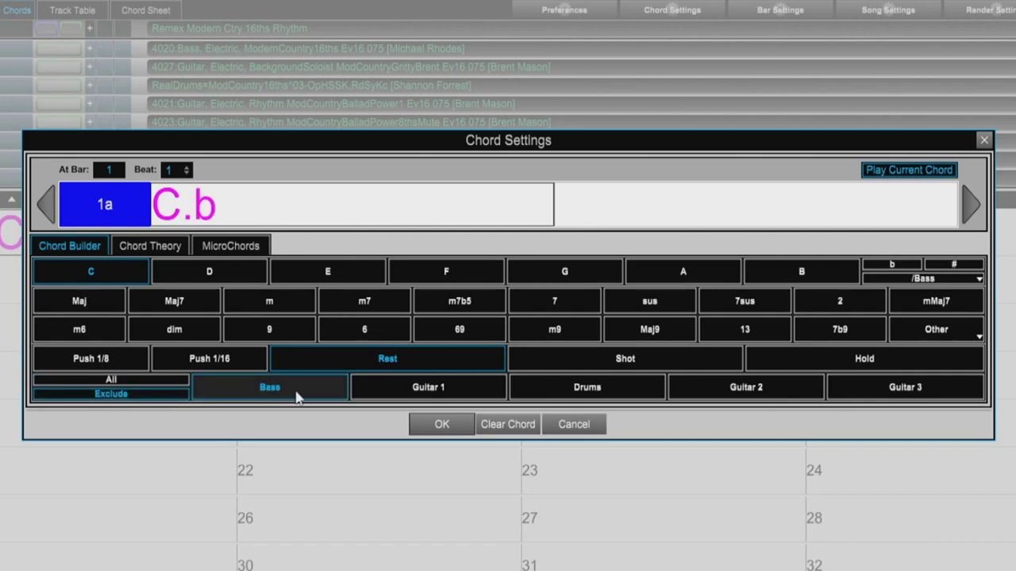
click(436, 393)
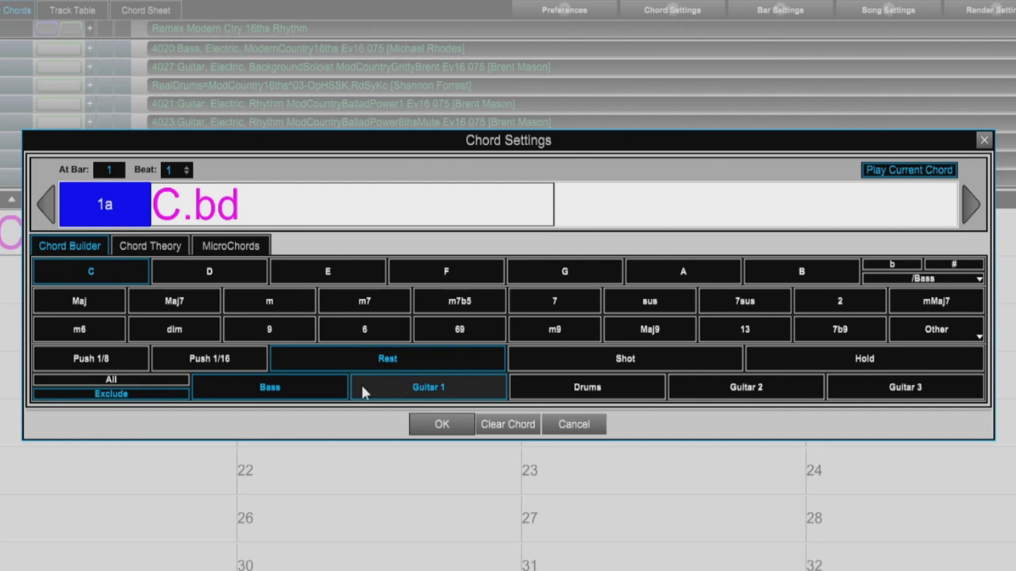
click(125, 381)
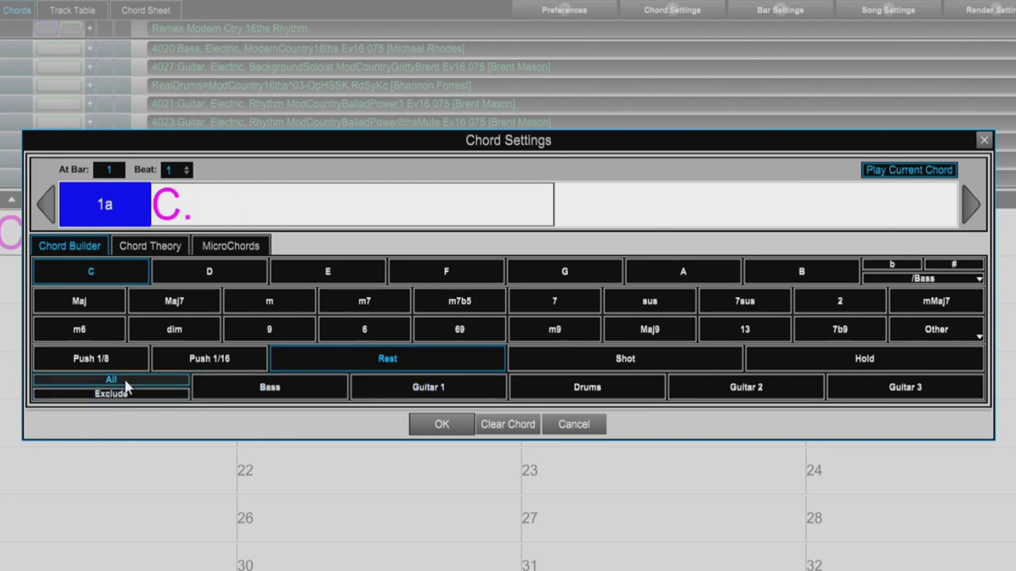
click(361, 359)
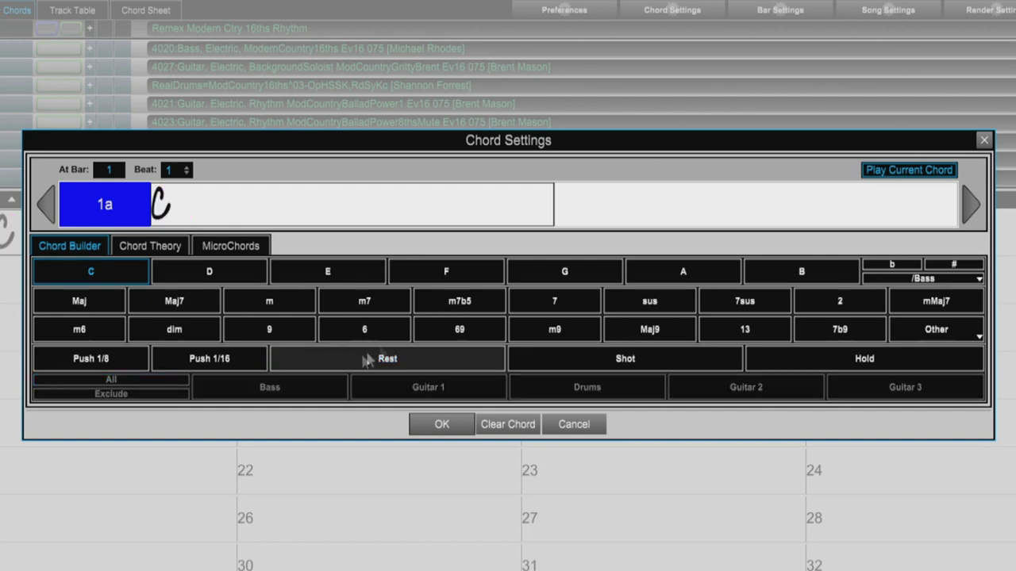
Audition the chord, clear it from bar 1, and bring up the Chord Theory grid
click(878, 173)
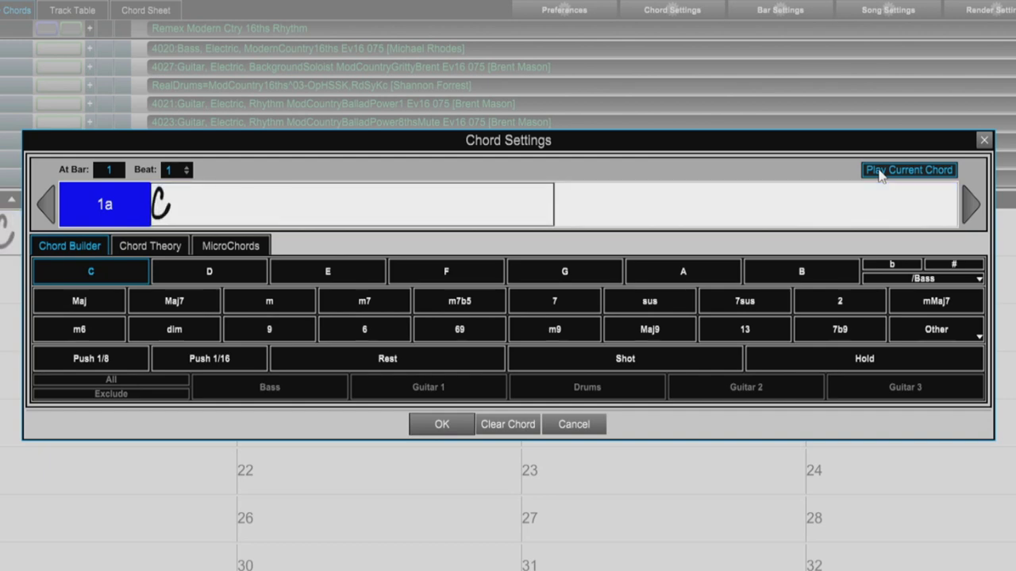
click(506, 427)
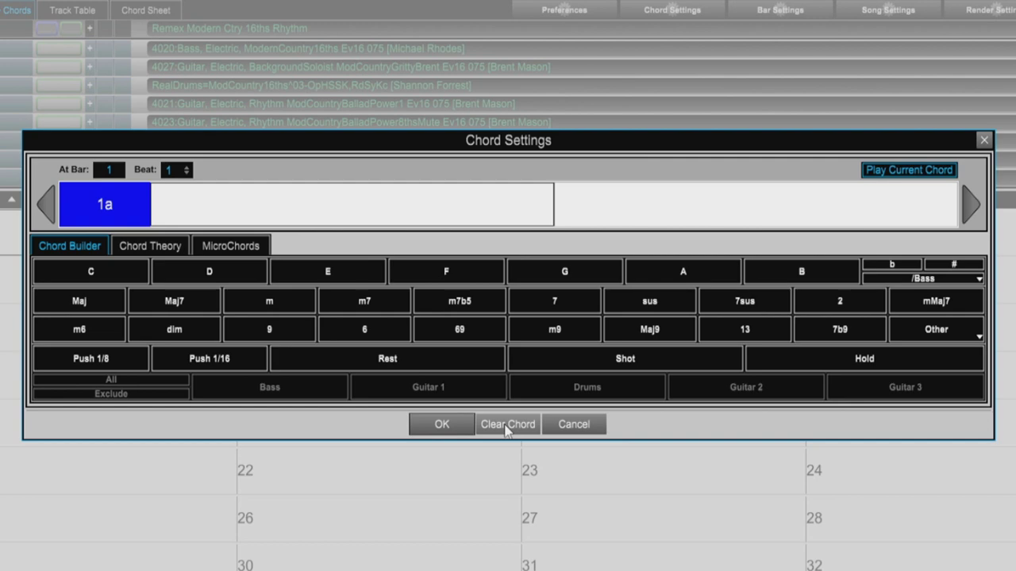
key(ctrl+Tab)
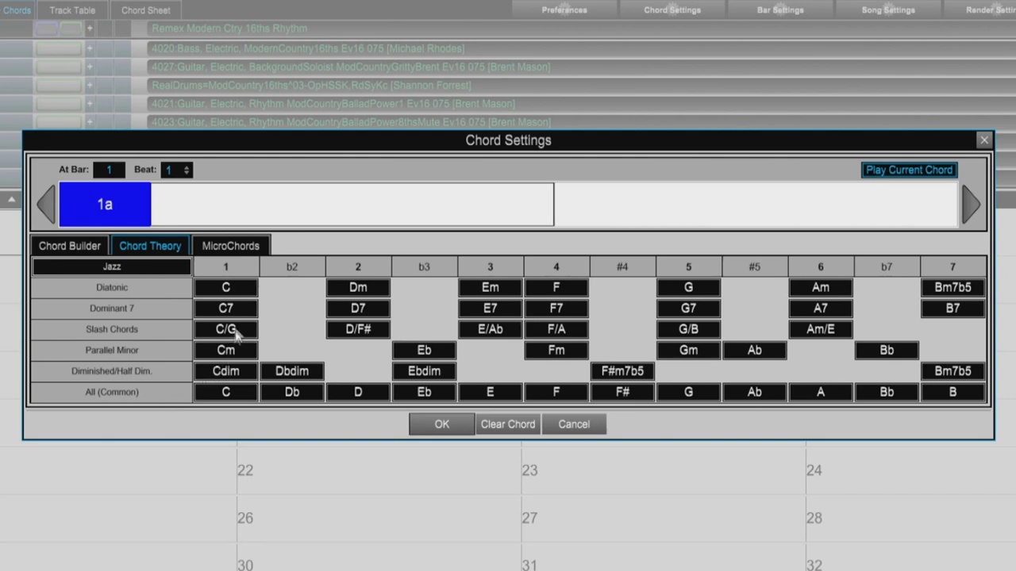
Audition C, Em, G, Cdim, Ebdim, F#m7b5 and Ab on bar 1, toggling the Jazz view on and off
click(238, 288)
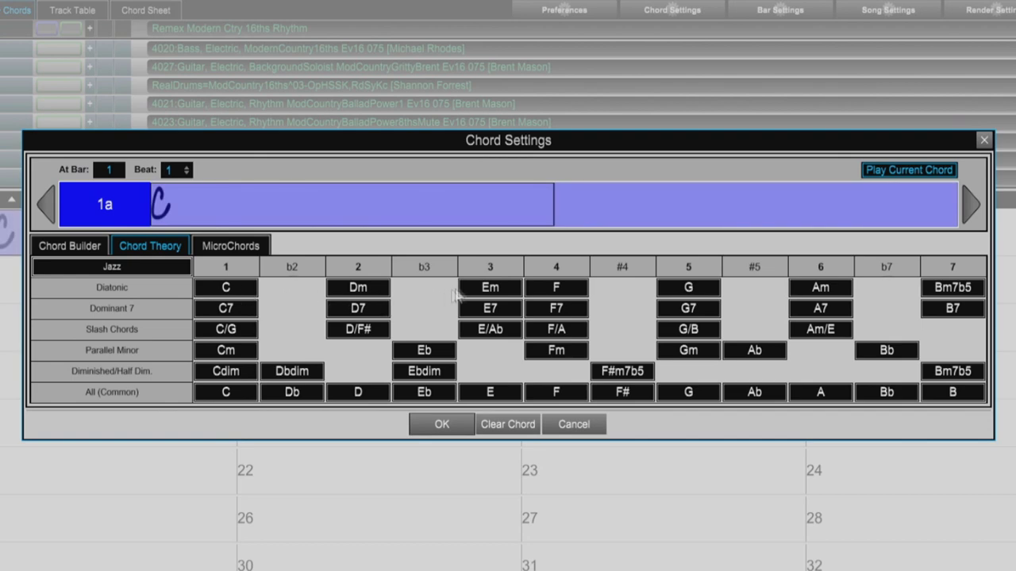
click(479, 290)
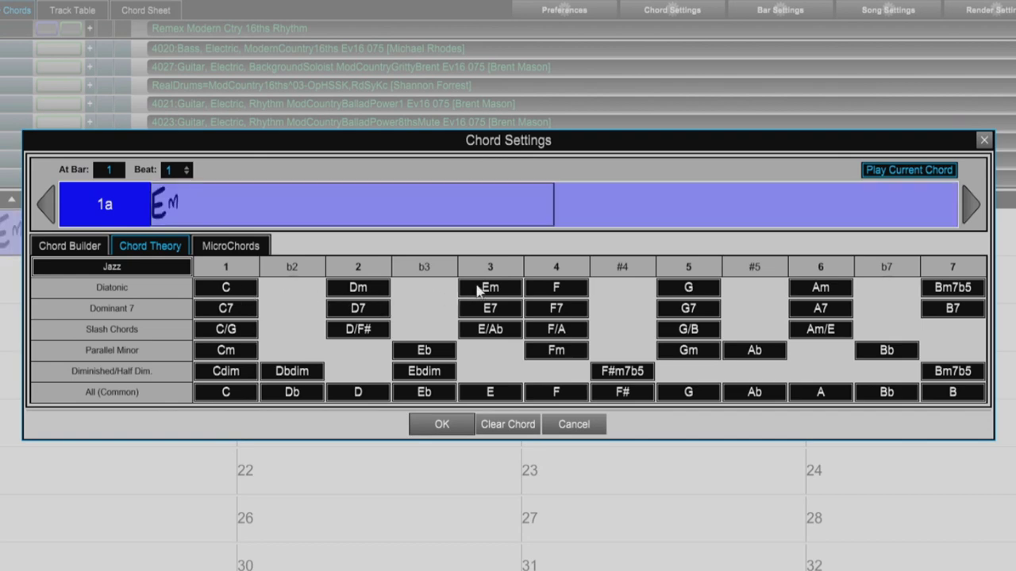
click(706, 290)
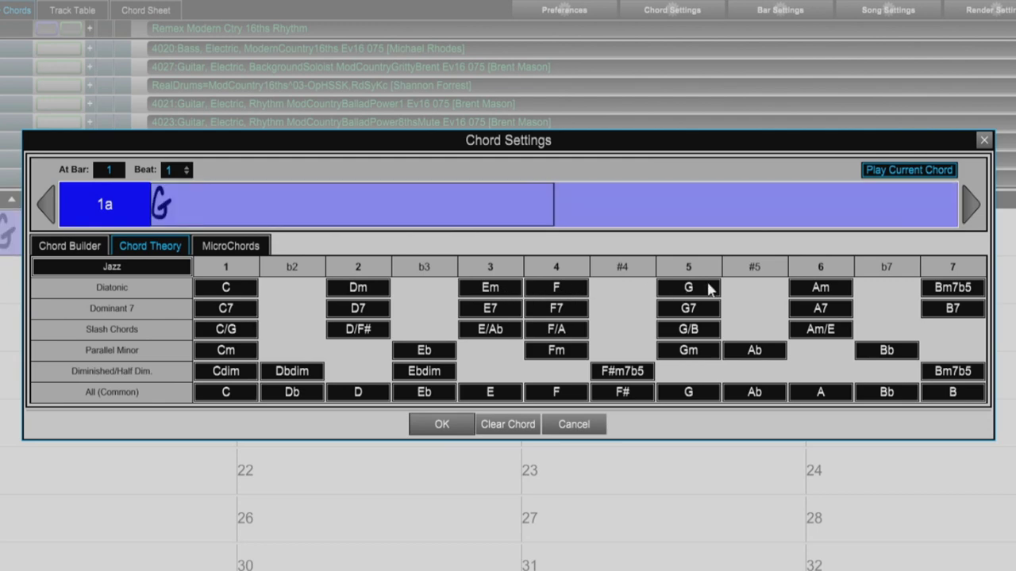
click(708, 289)
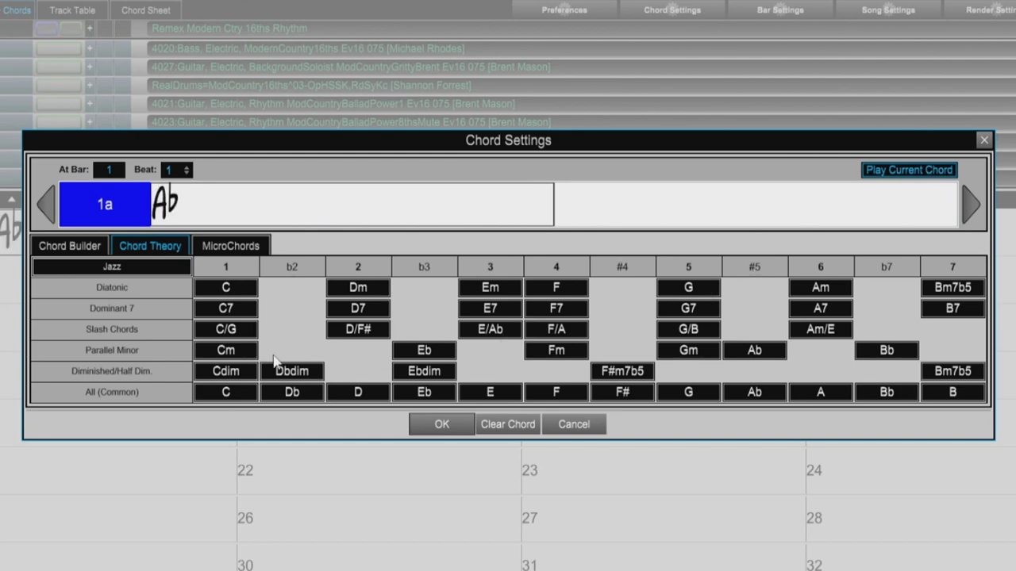
click(219, 373)
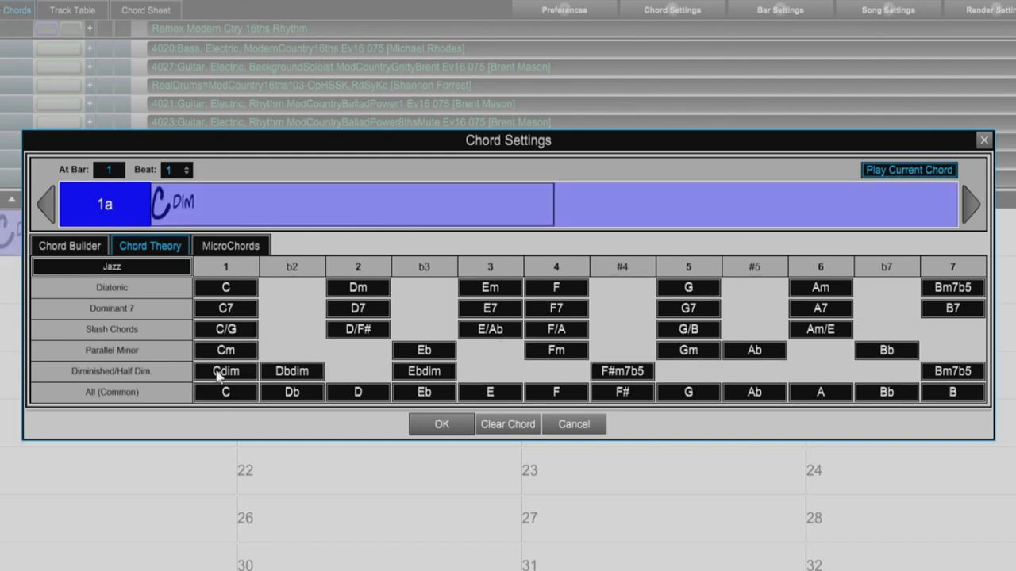
click(427, 373)
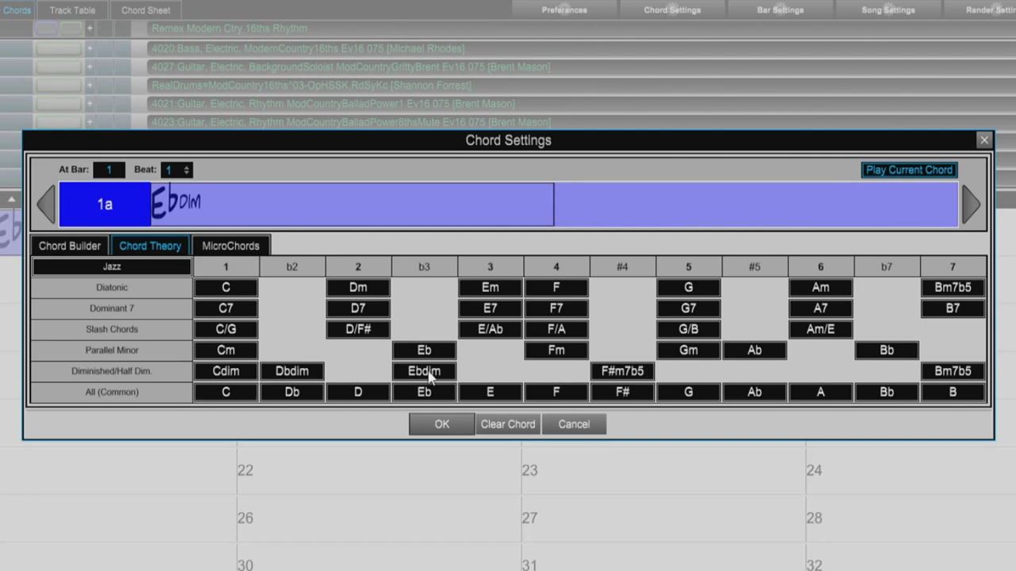
click(623, 372)
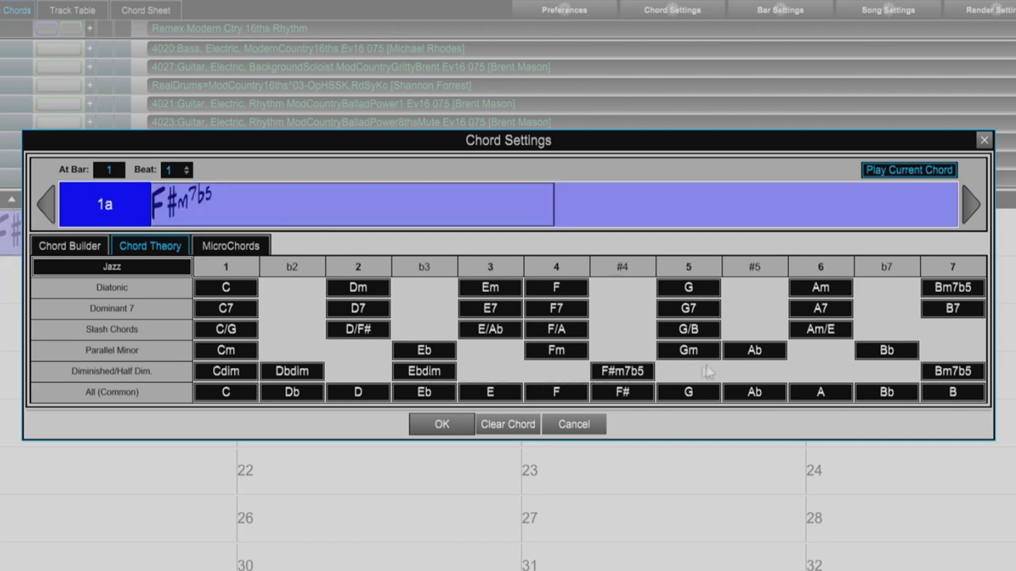
click(755, 353)
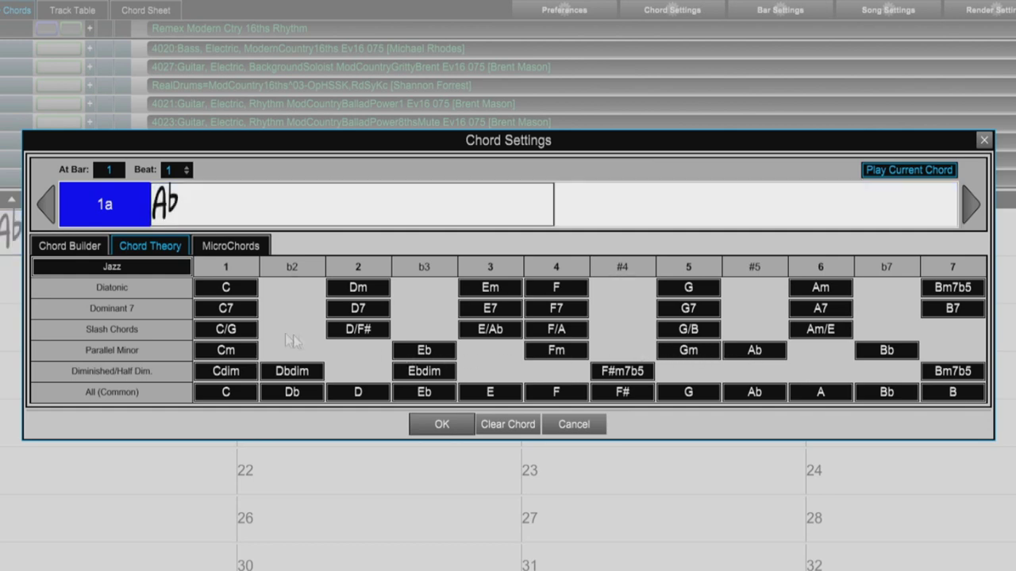
click(128, 270)
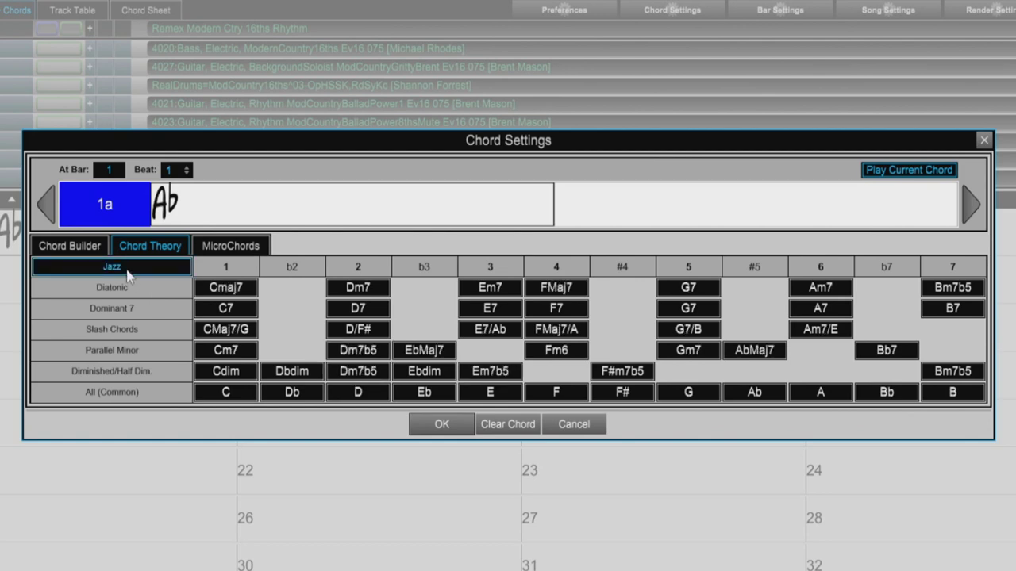
click(128, 270)
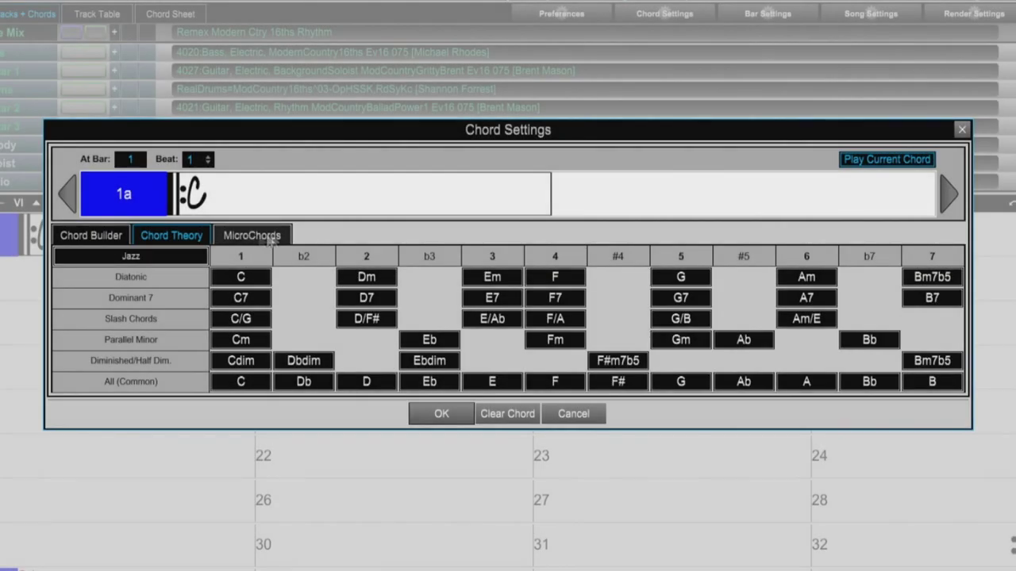
Switch Chord Settings to the MicroChords page
click(277, 239)
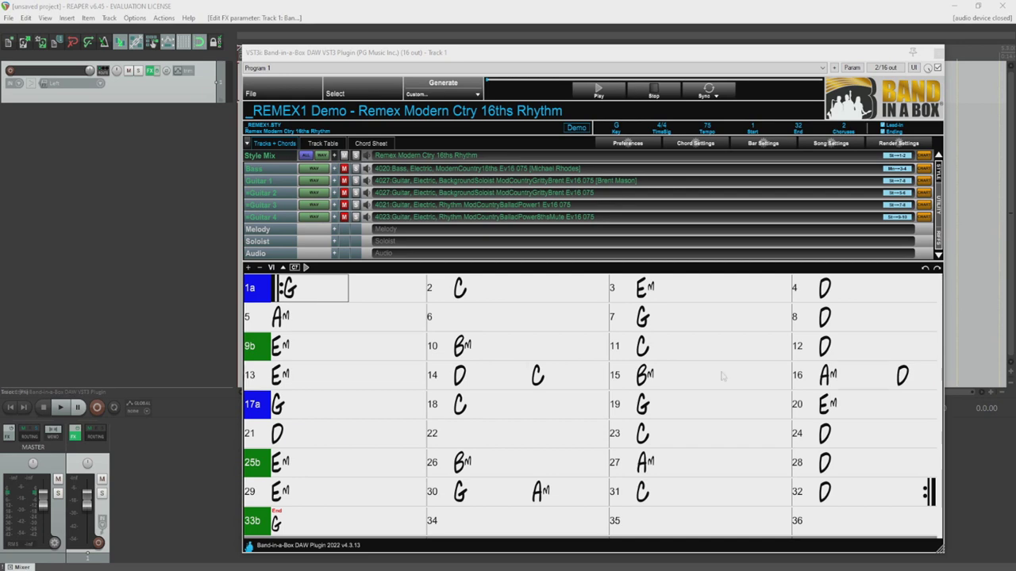
click(588, 94)
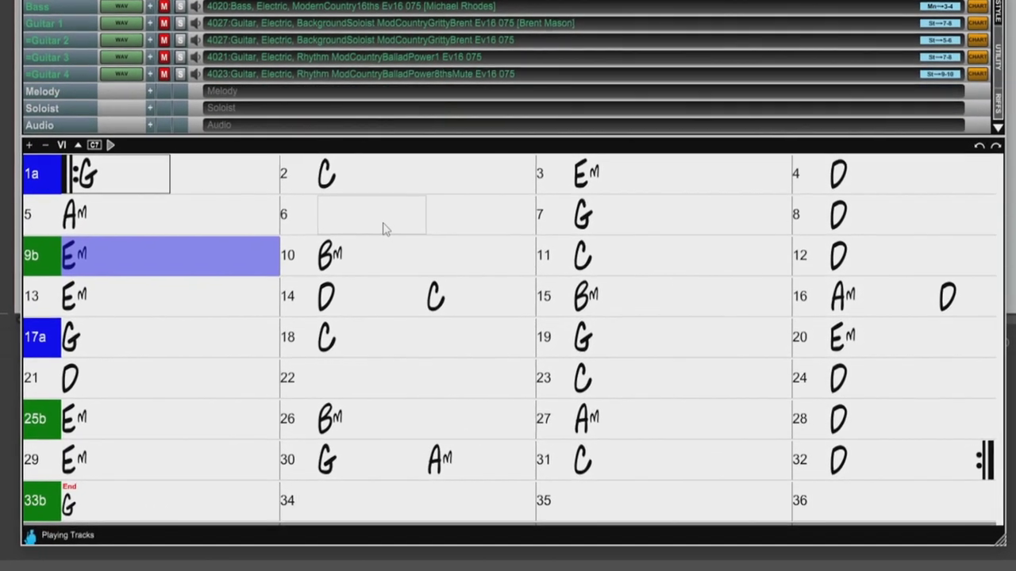
key(space)
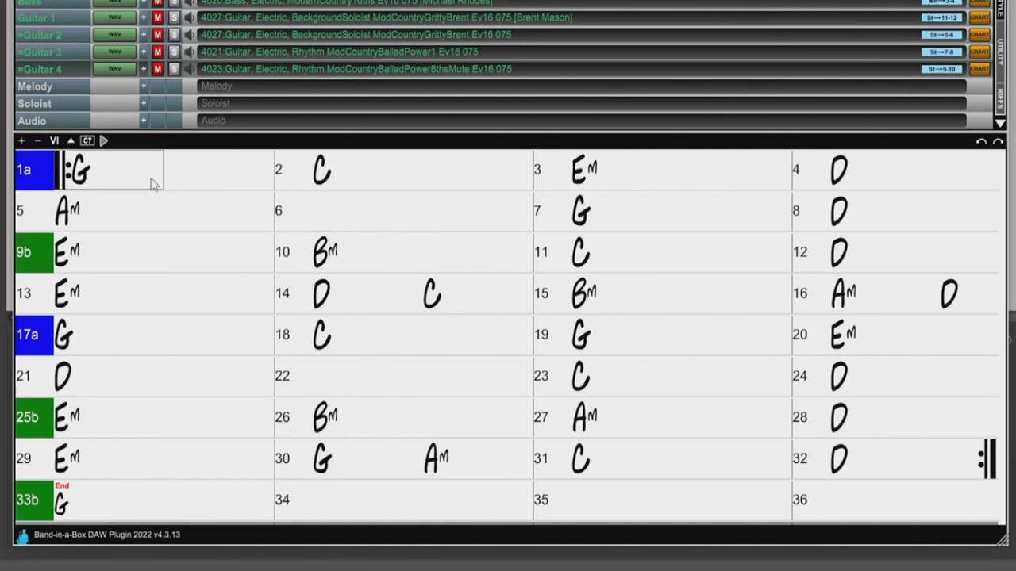
Reopen Chord Settings, step to bar 2 beat 1, and enter micro chords C and Dm
text(m)
double_click(153, 183)
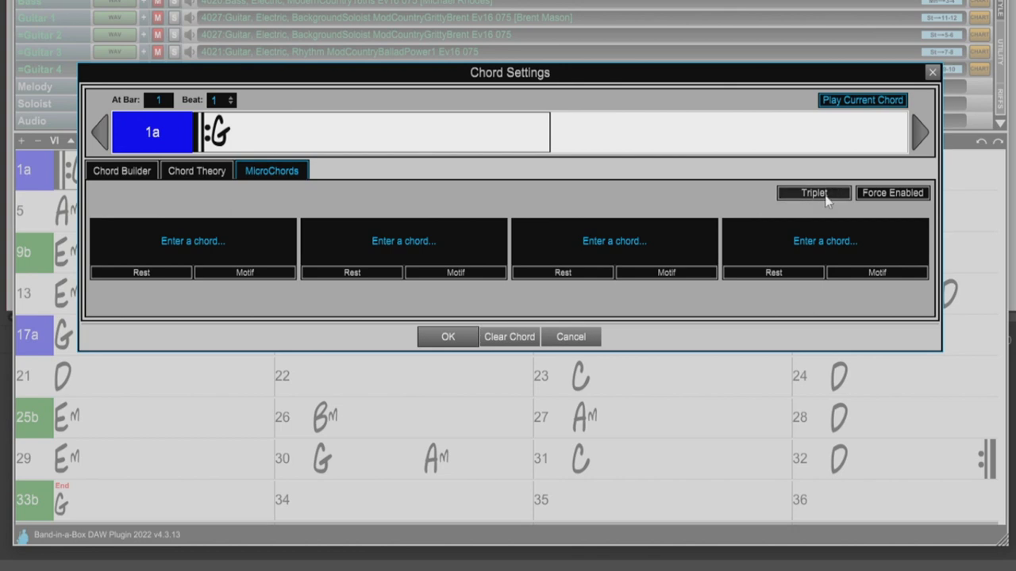
click(913, 133)
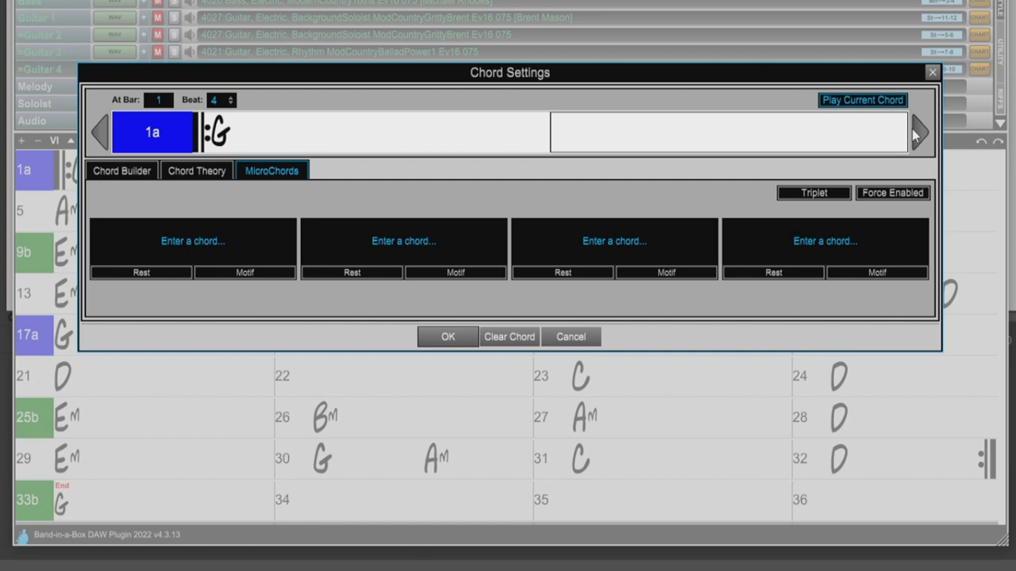
click(912, 128)
click(201, 246)
text(C)
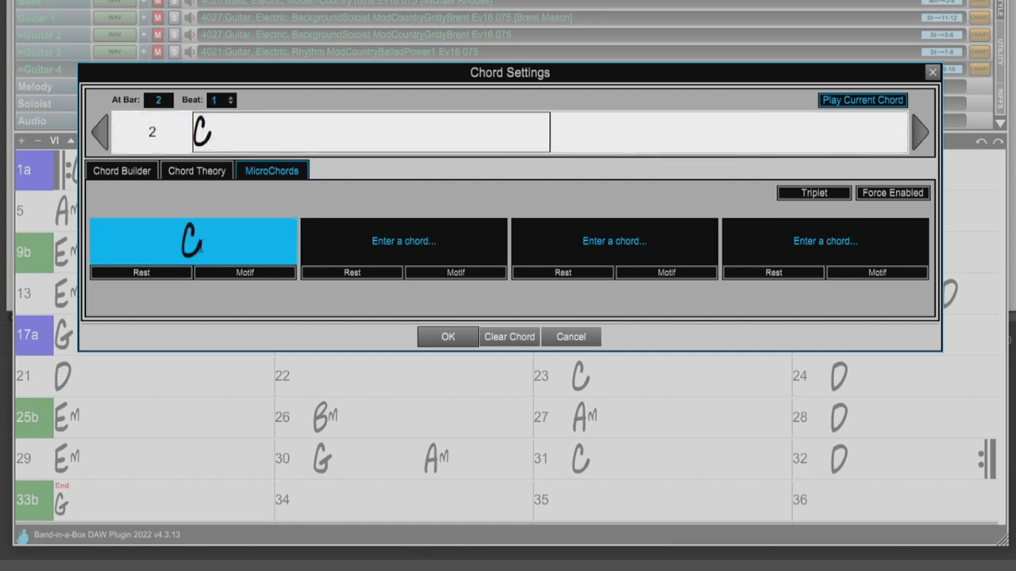
click(563, 243)
text(Dm)
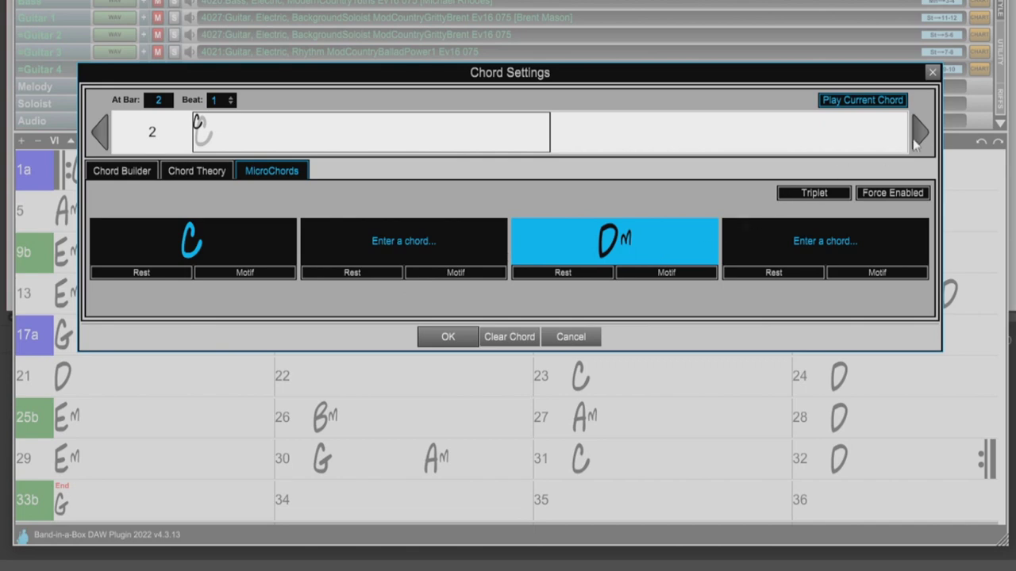
On bar 2 beat 2, enter micro chords Em and Dm
click(919, 136)
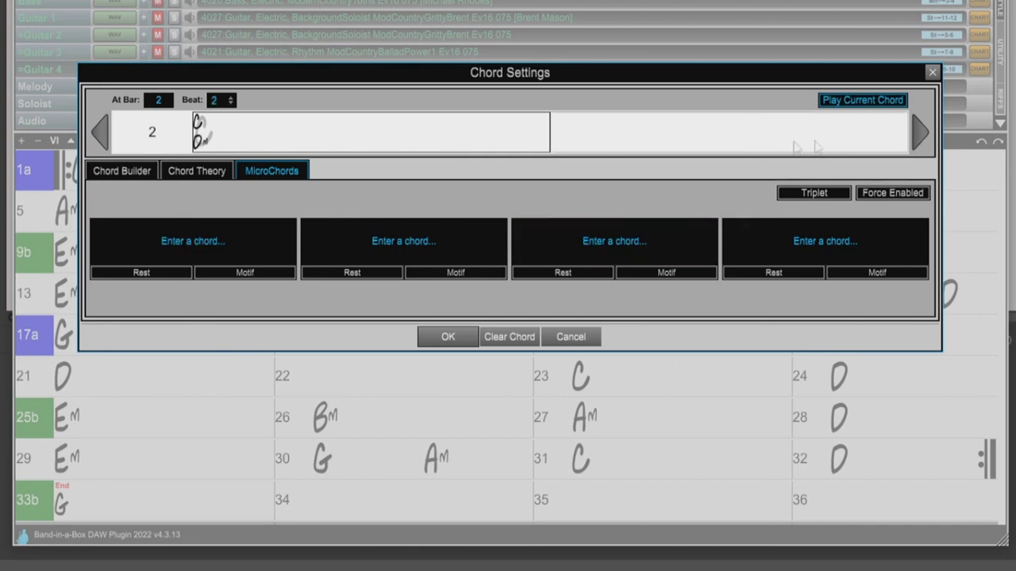
click(246, 242)
text(Em)
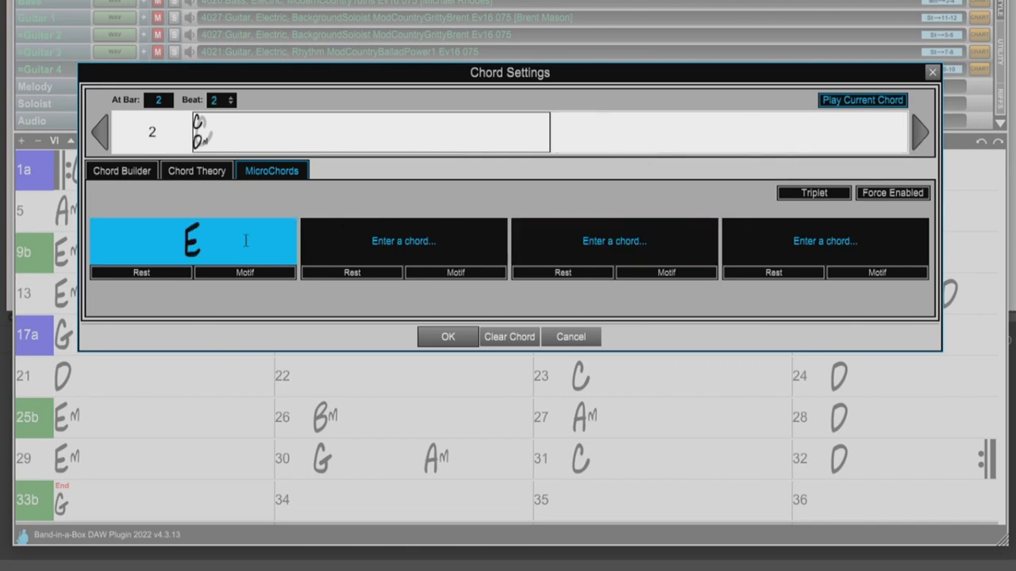
click(603, 242)
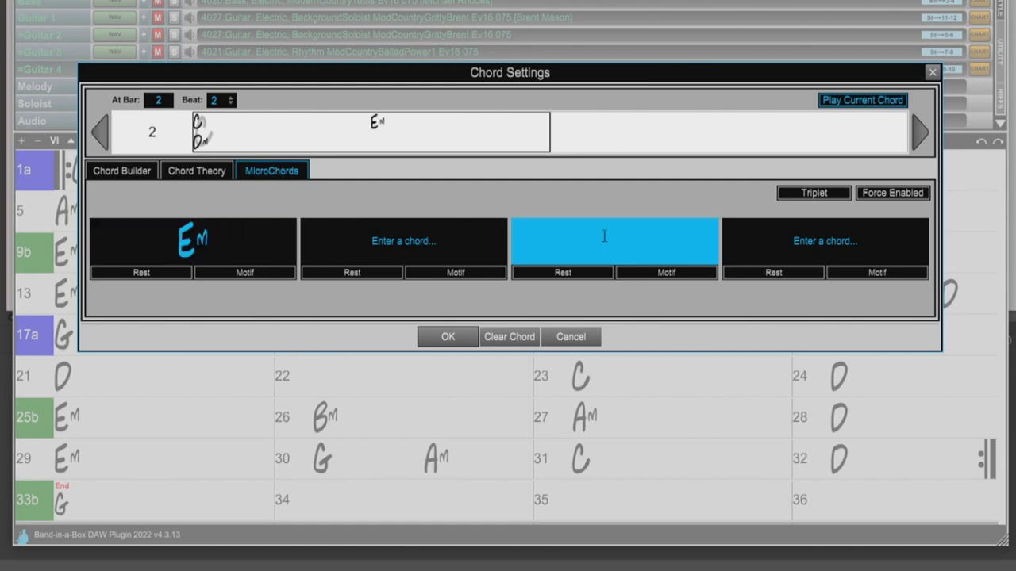
text(Dm)
Put a C micro chord on bar 2 beat 3 and apply the changes
click(922, 133)
click(226, 240)
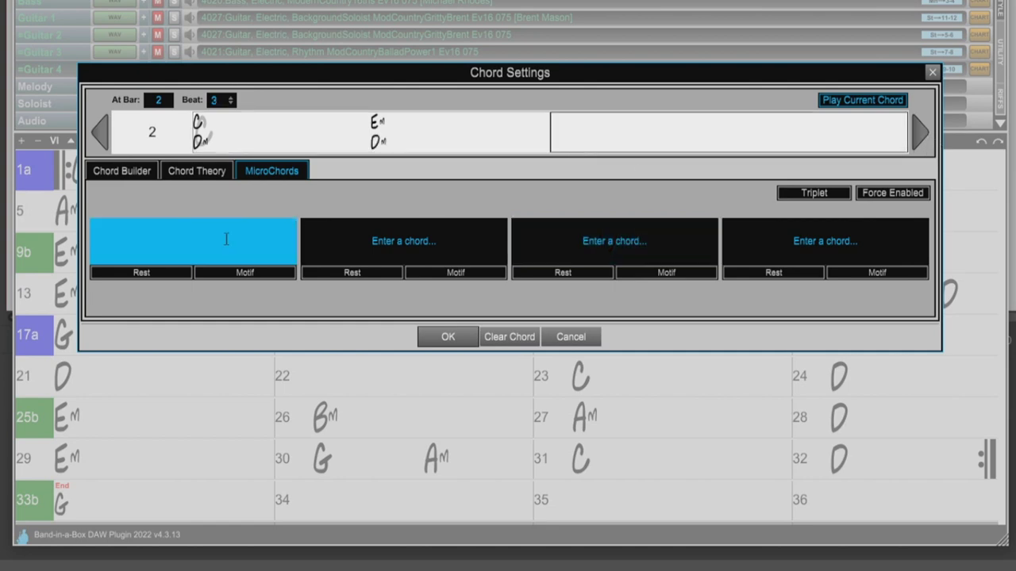
text(C)
click(350, 200)
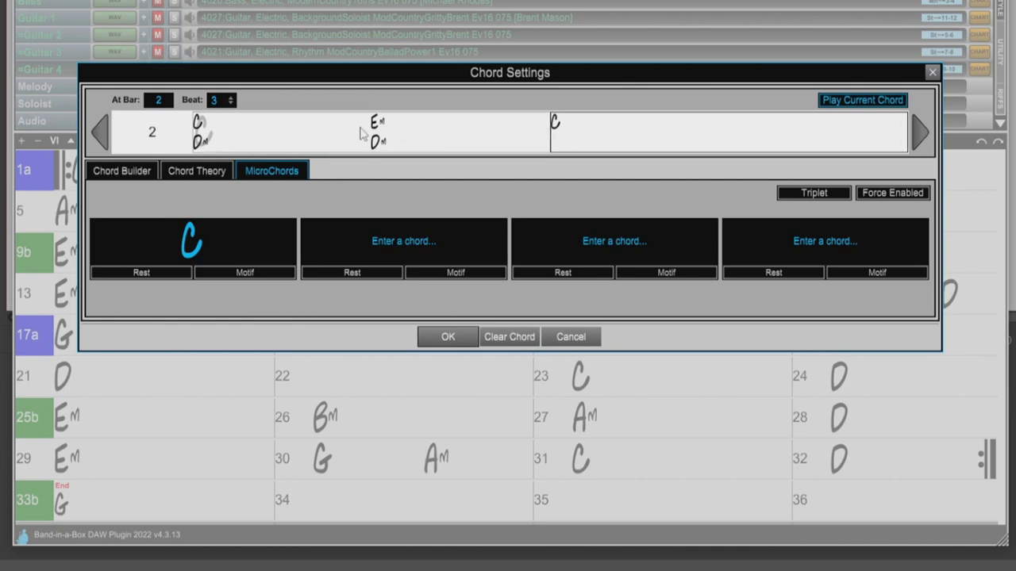
click(441, 338)
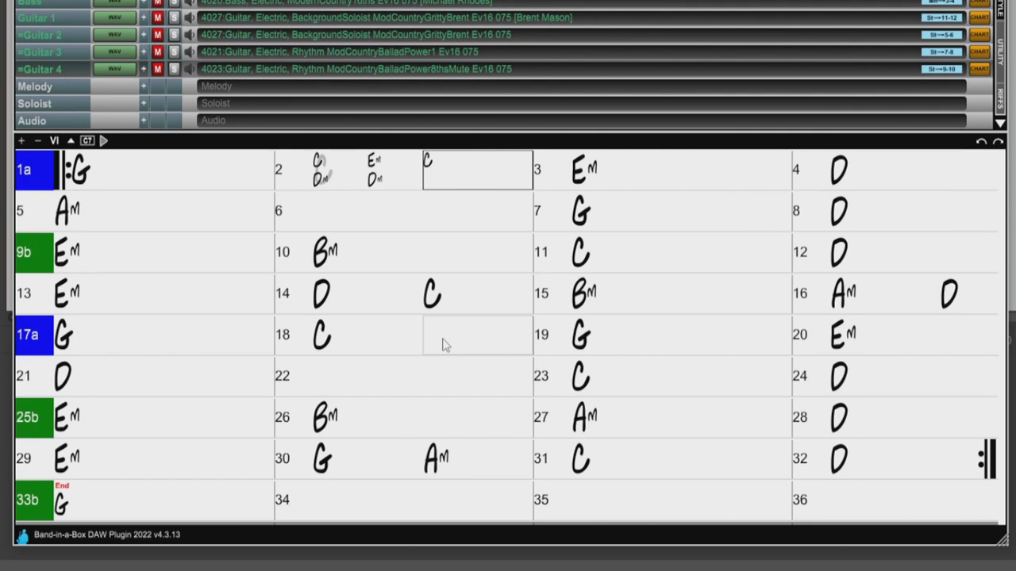
Play the song from bar 1 to hear bar 2's C, Dm, Em, Dm micro chords, then stop
click(119, 175)
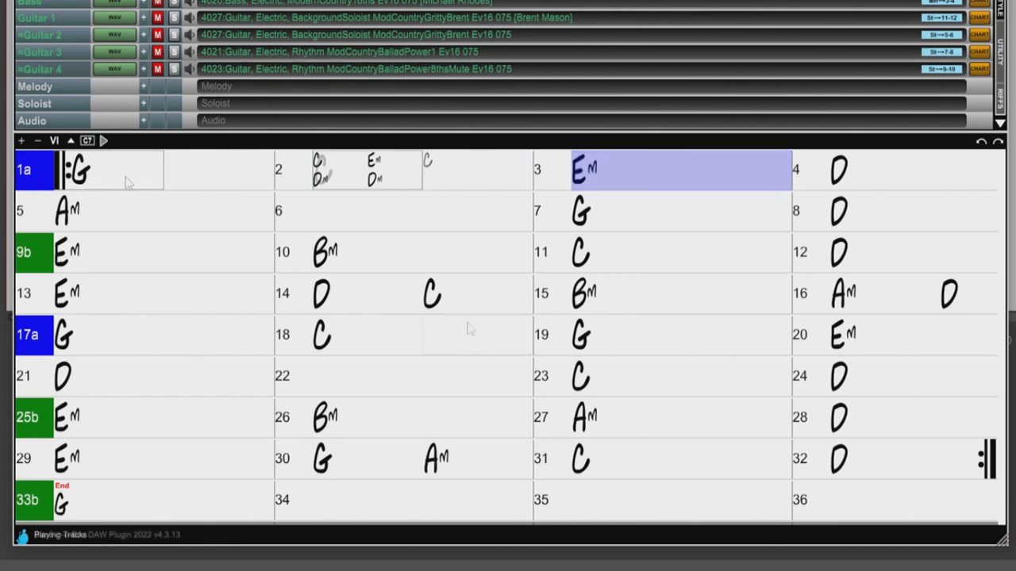
key(space)
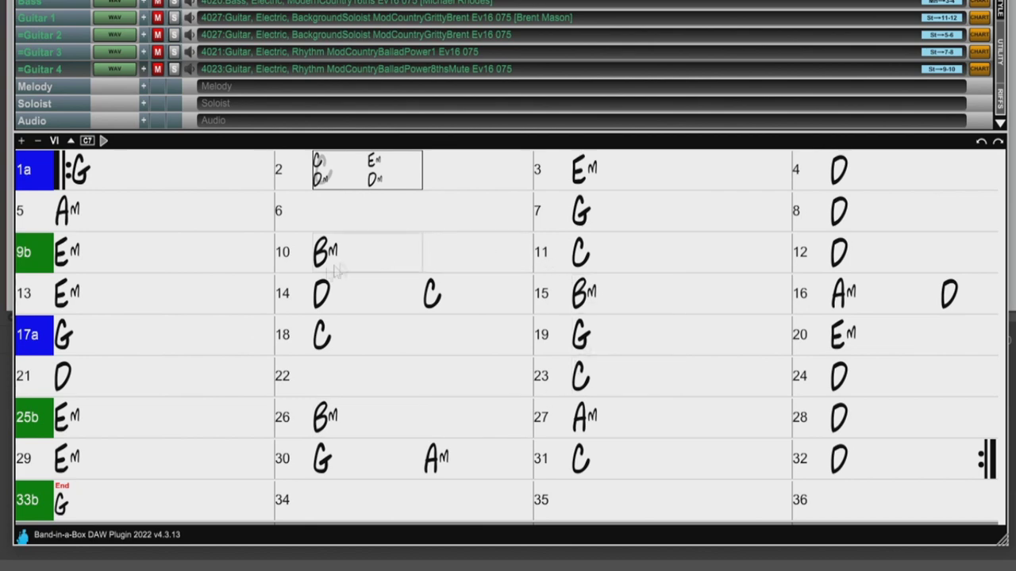
Enter C,Dm as the chords of bar 18
click(357, 329)
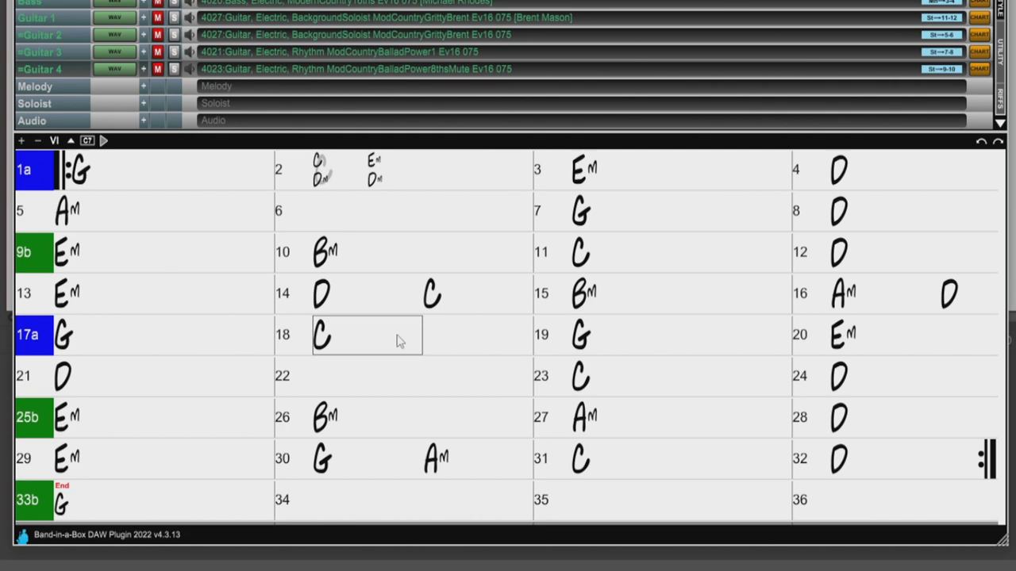
text(C,M)
key(BackSpace)
text(Dm)
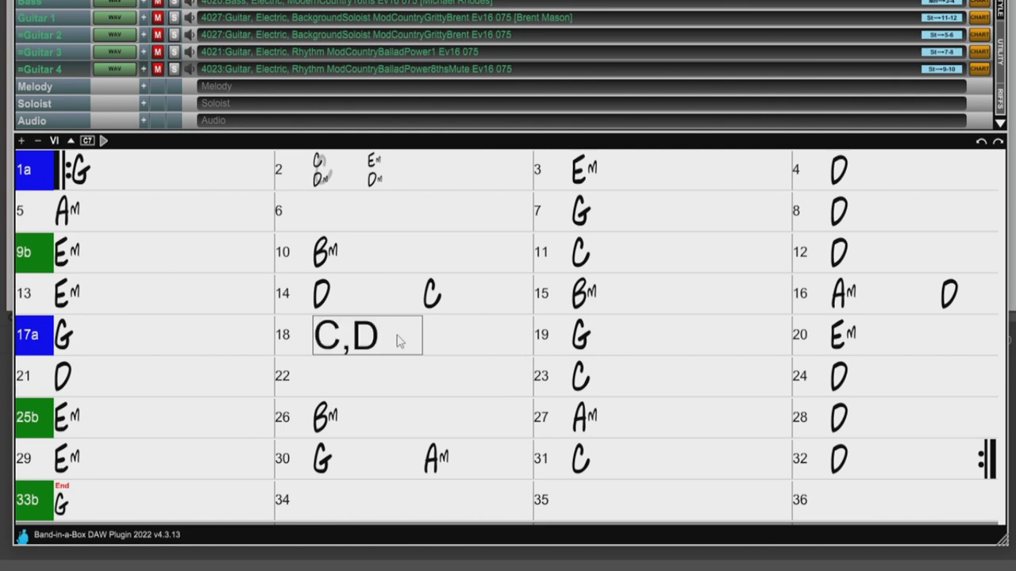
click(446, 336)
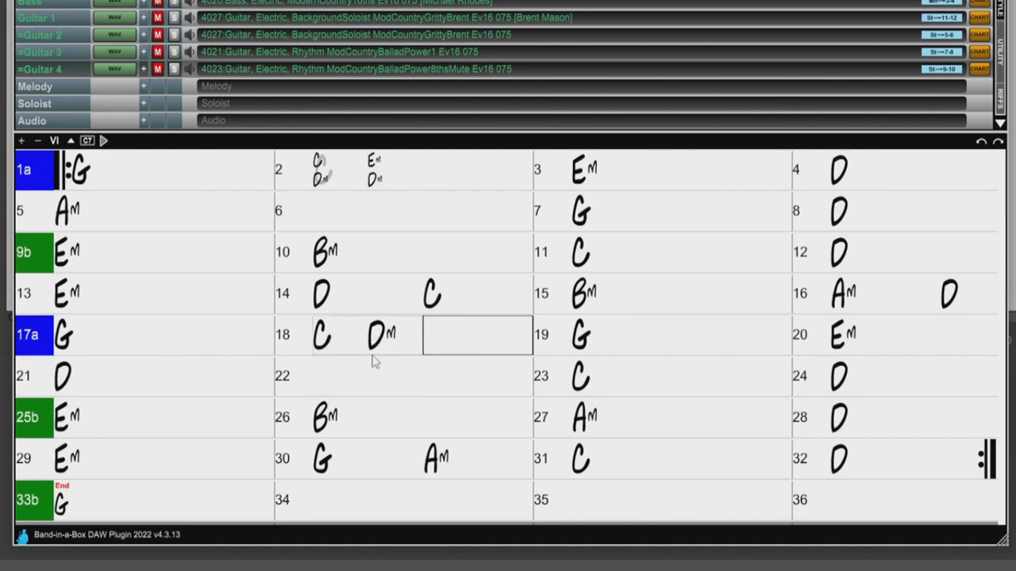
Undo the Dm chord just added to bar 18
click(357, 342)
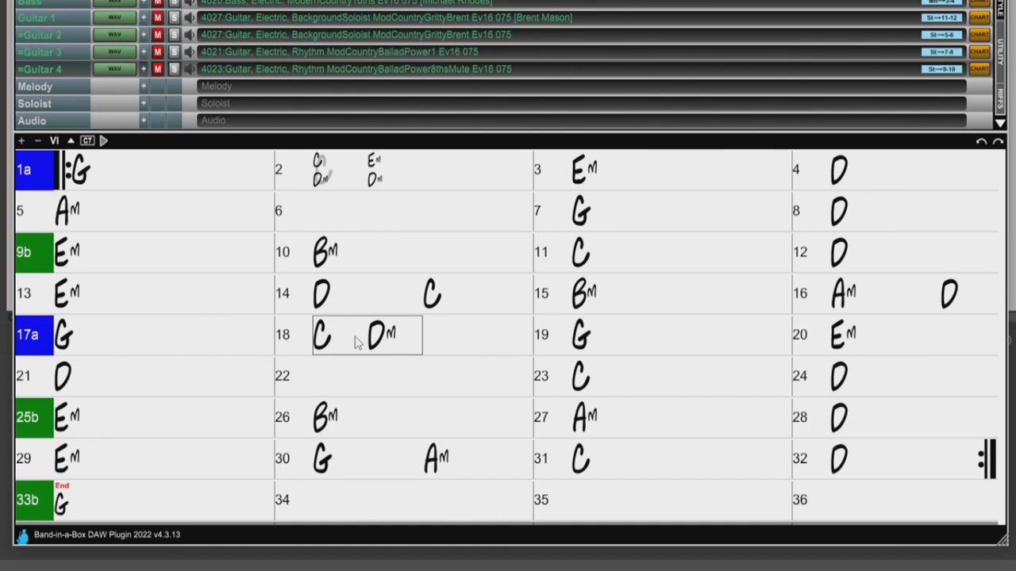
key(ctrl+z)
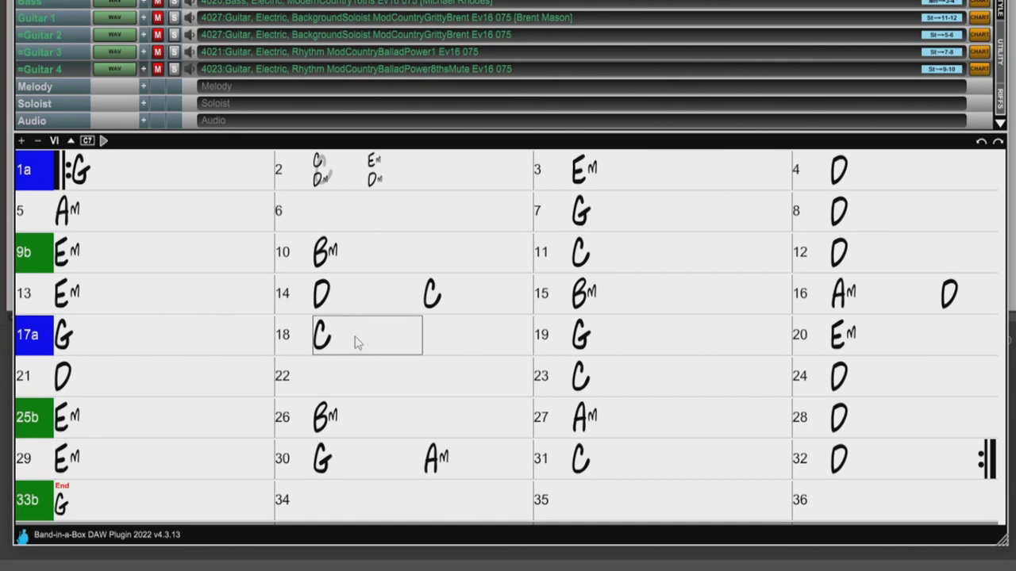
click(445, 342)
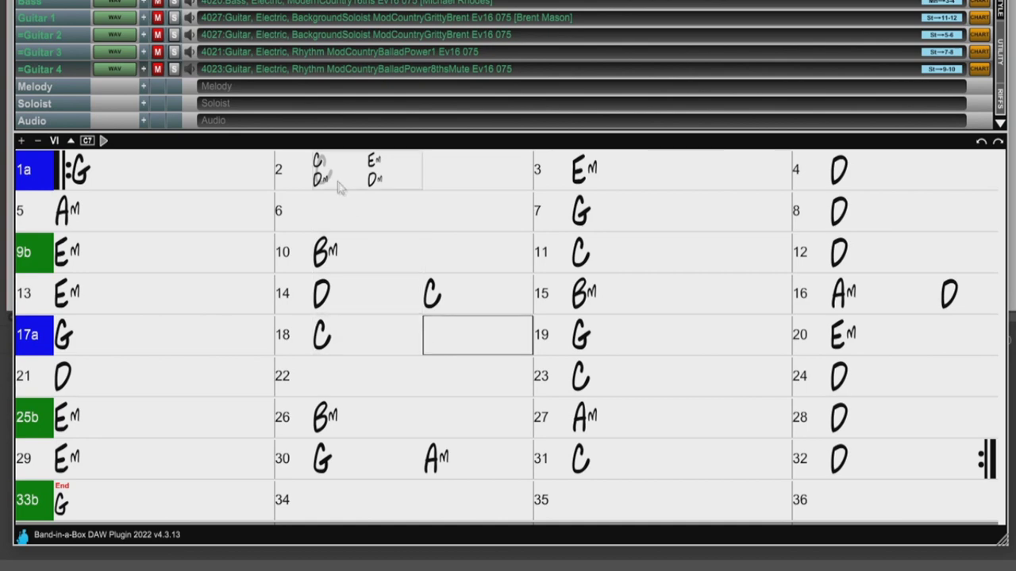
click(337, 342)
Replace bar 18's chords with the bracketed micro-chord entry (C,Dm),(Em,Dm)
key(Delete)
text(()
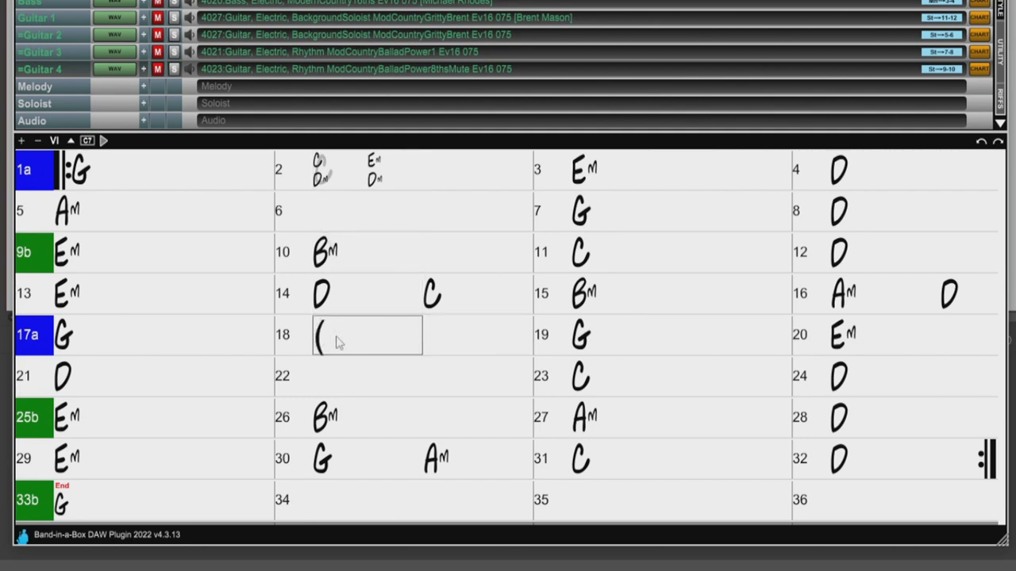
text(C,Dm)
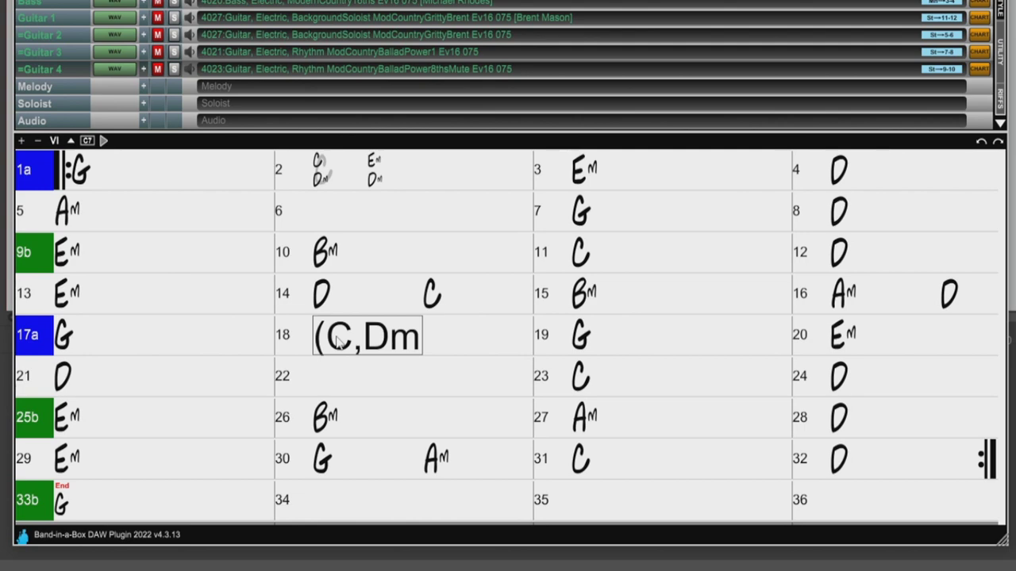
text(),)
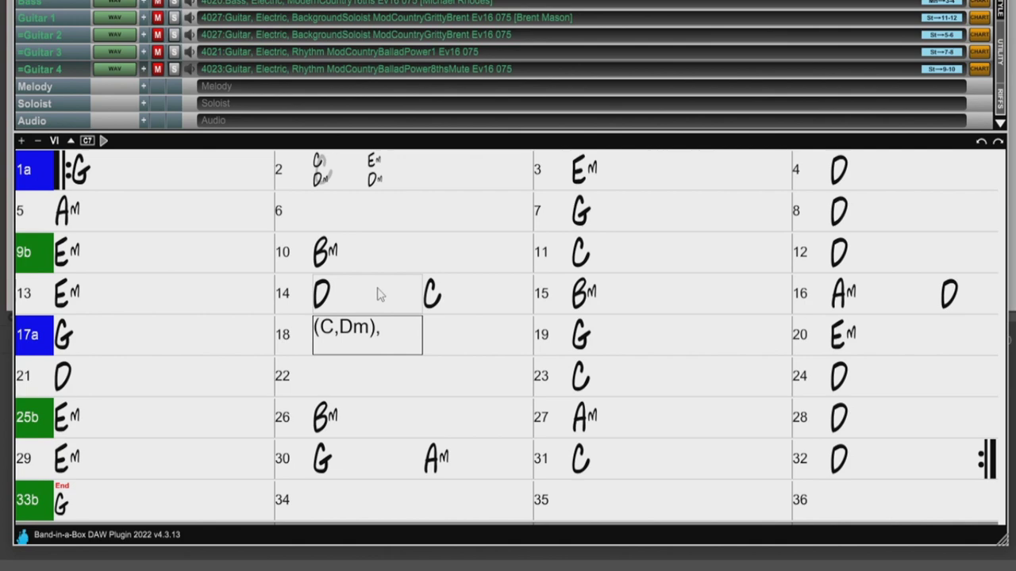
text((Em,Dm)
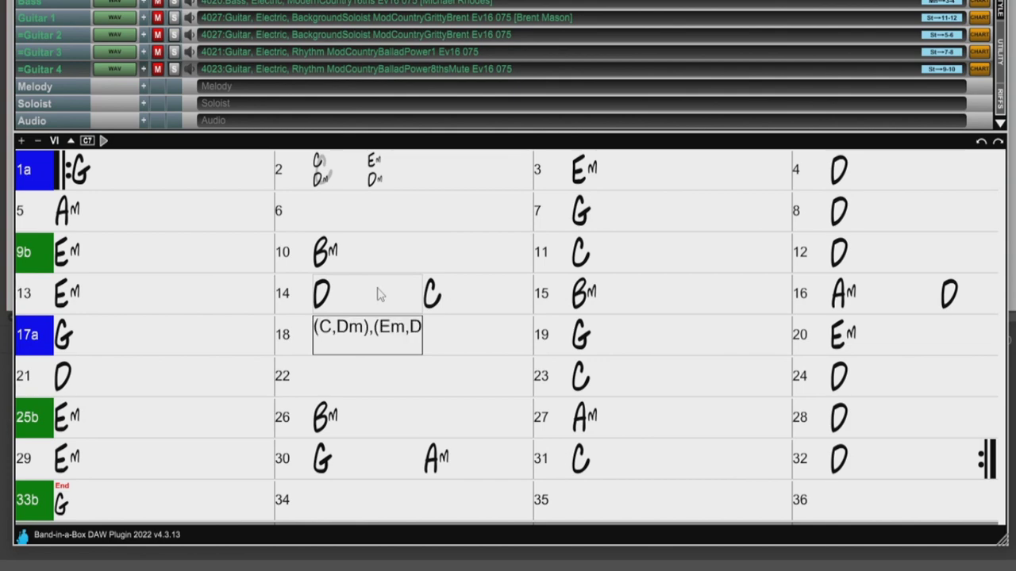
text())
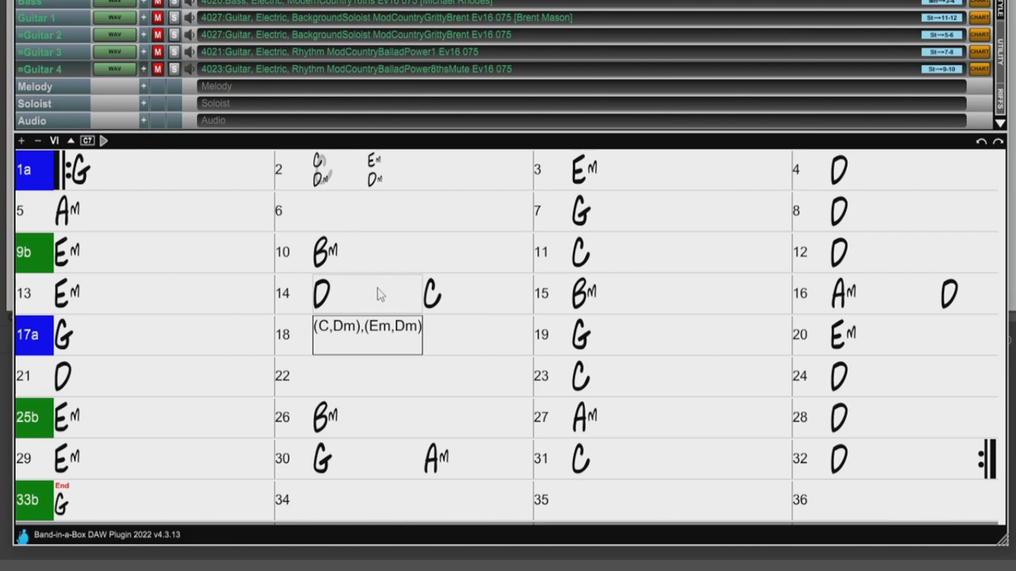
click(391, 374)
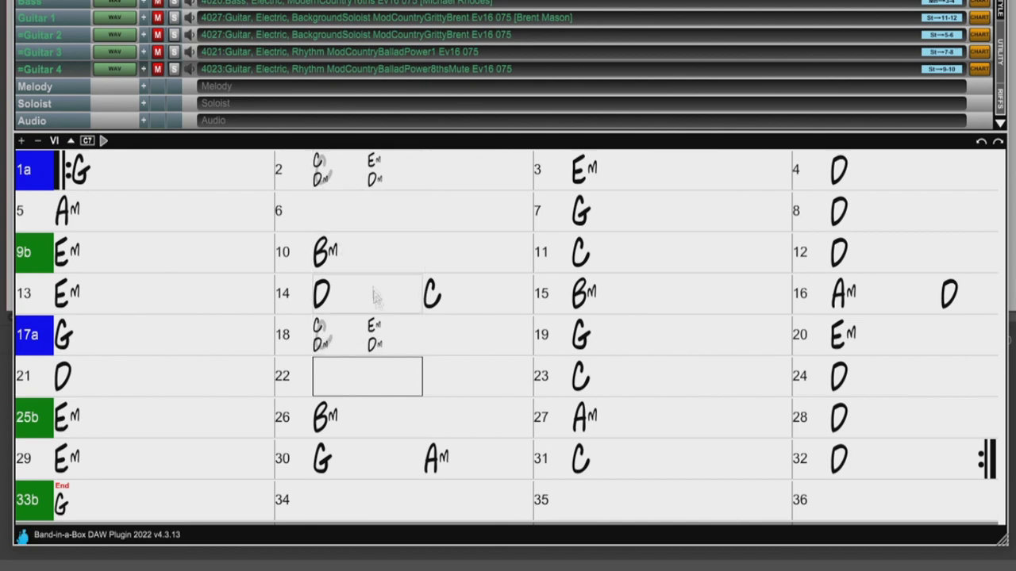
Fill bar 18 with (C,Dm,Em,F),(G,F,Em,Dm), add C to its second half, and play from bar 17a
click(374, 346)
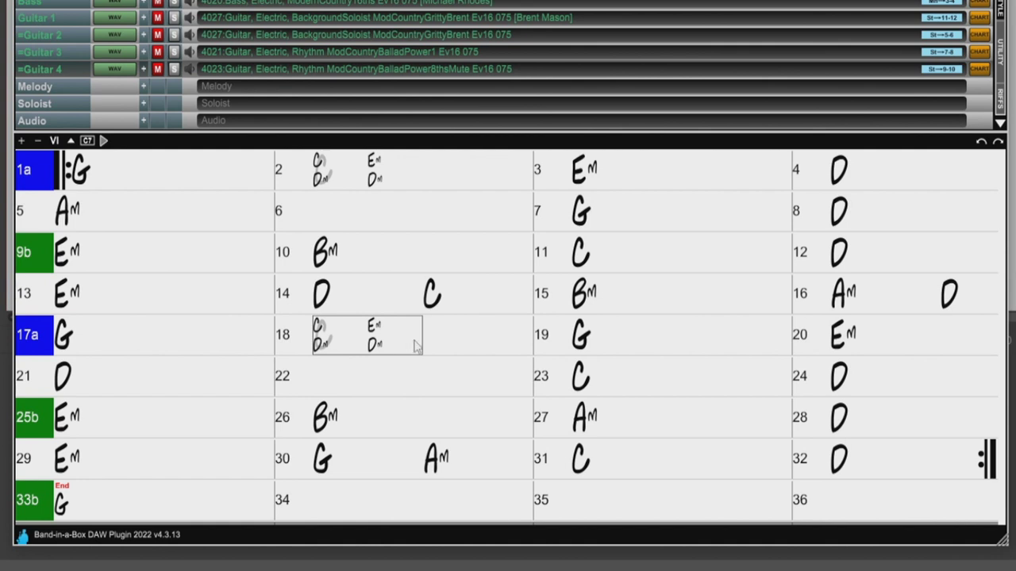
text(()
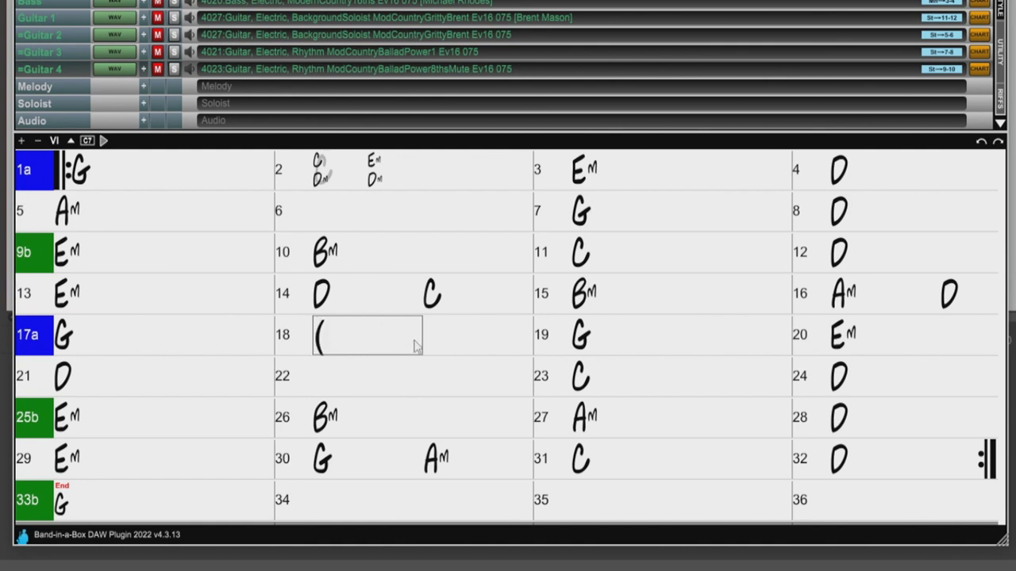
text(C,Dm)
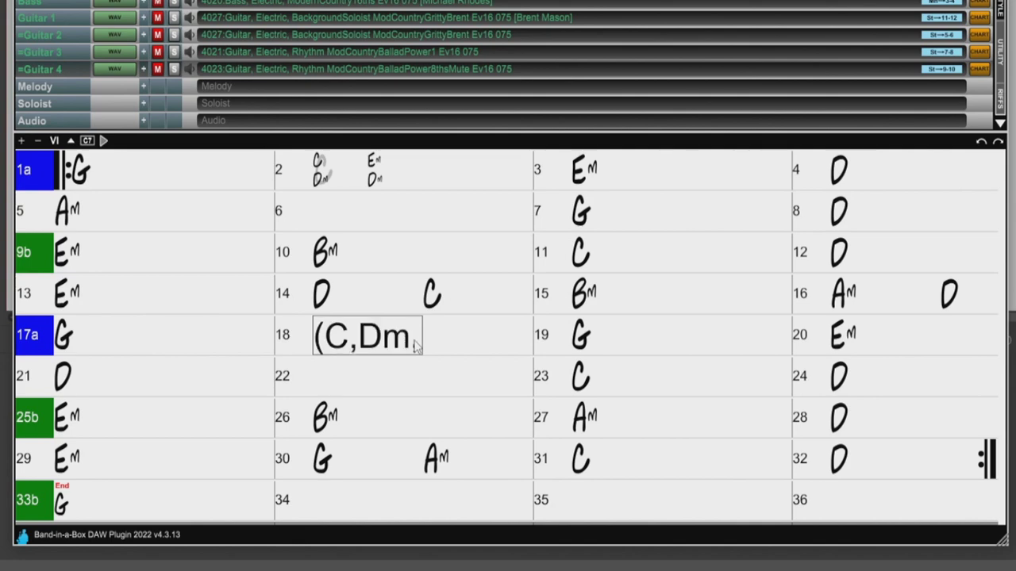
text(,E)
text(m)
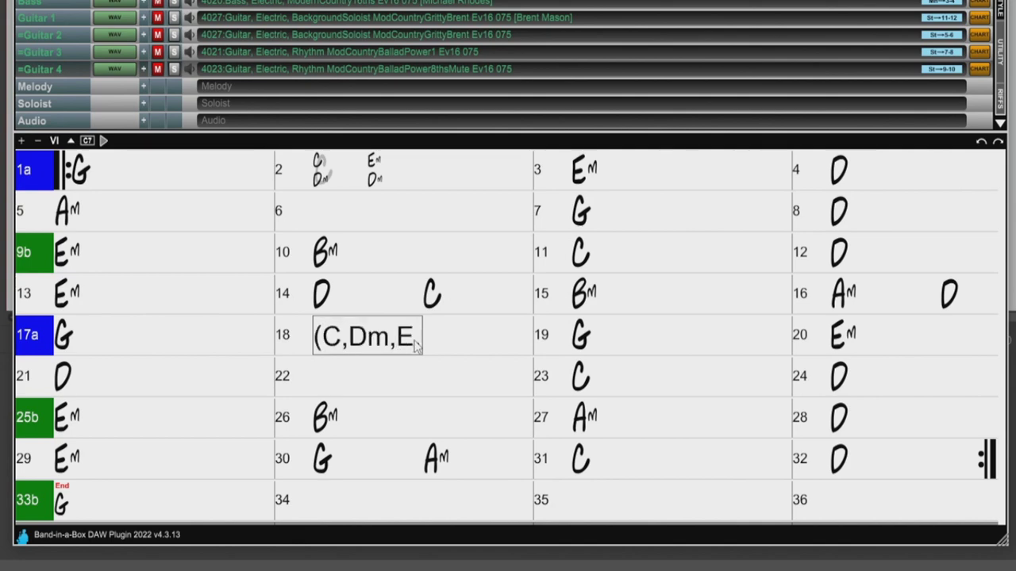
text(,F)
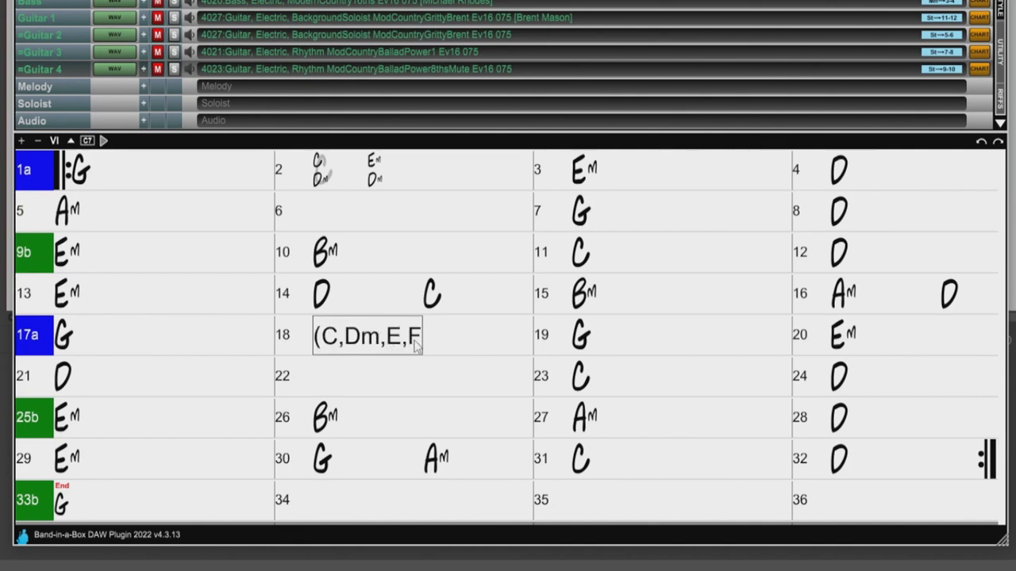
text())
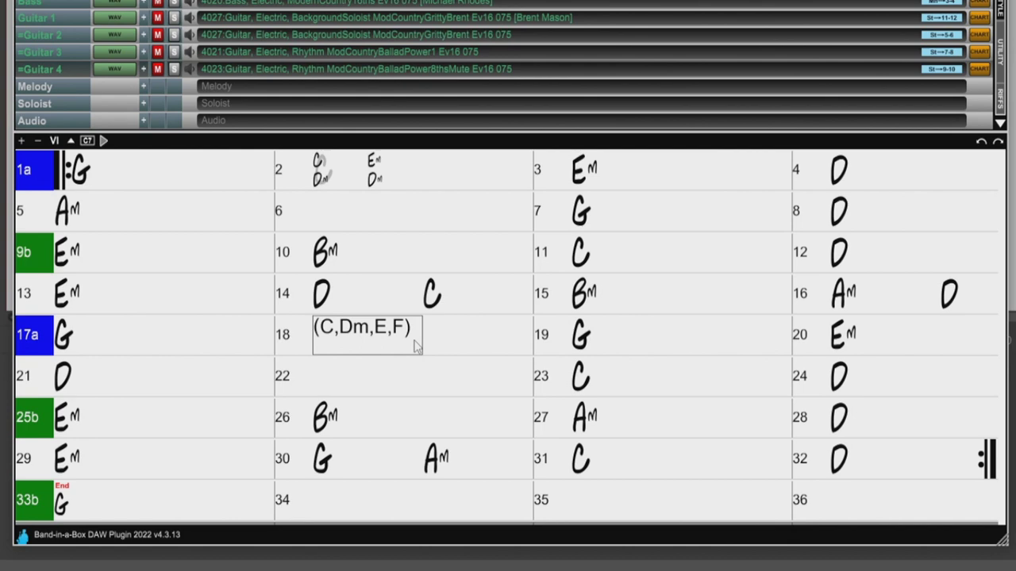
text(,(G)
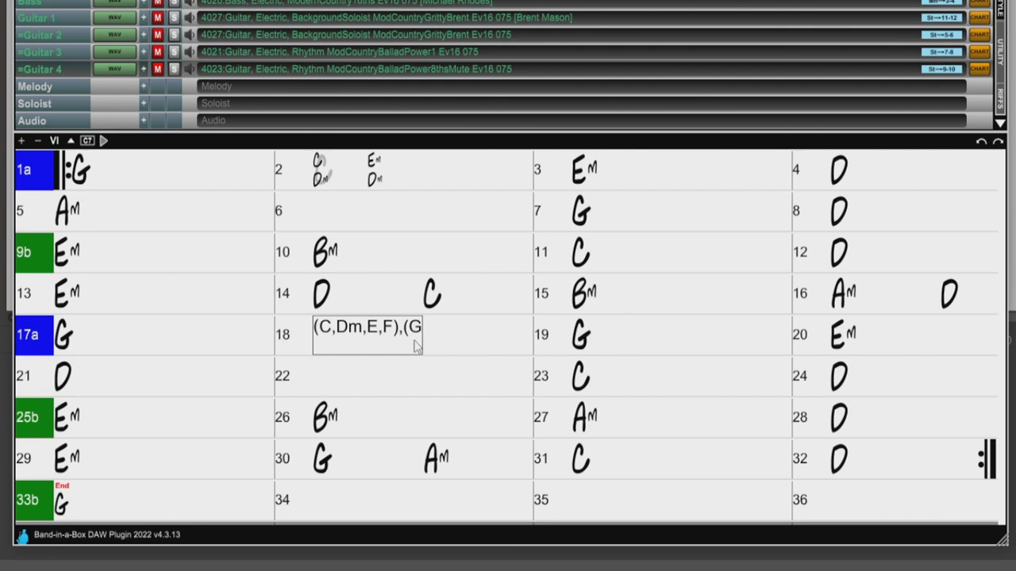
text(,F,)
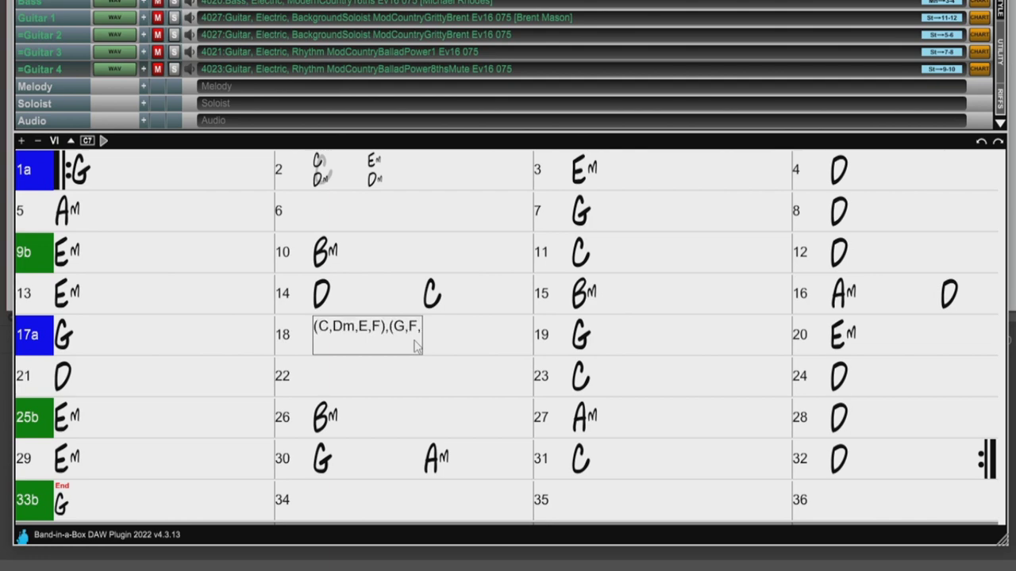
text(Em,Dm))
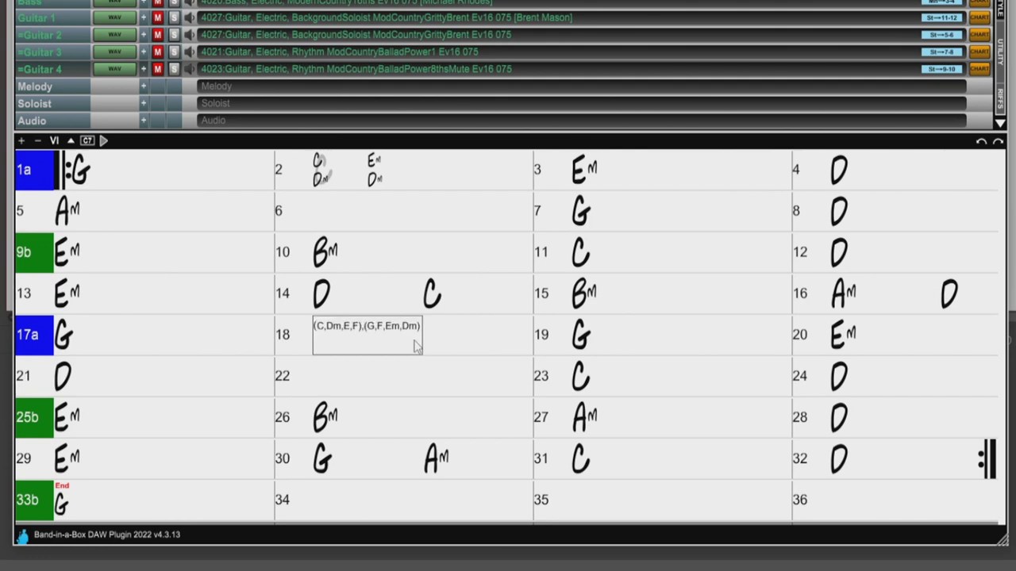
key(Return)
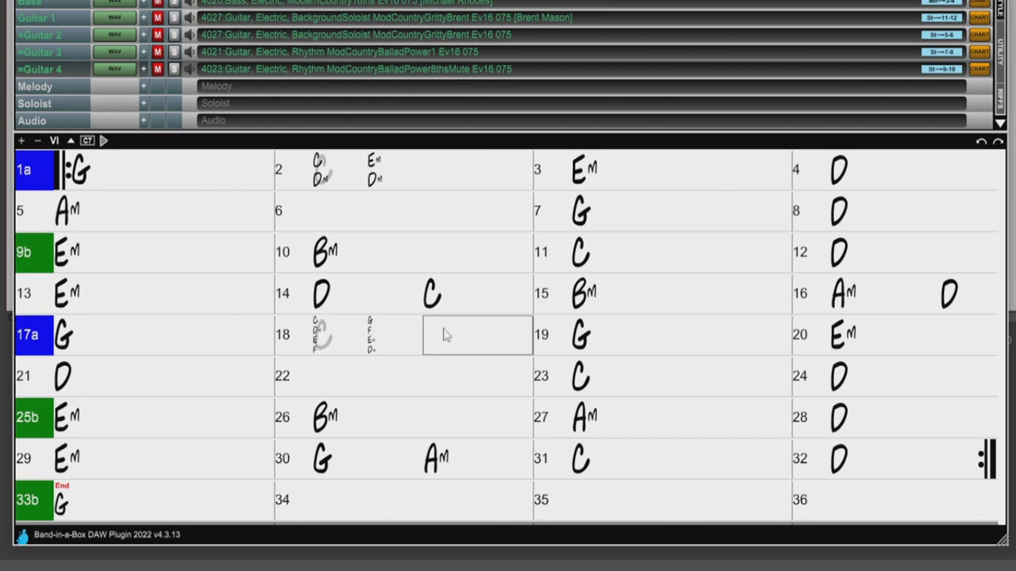
text(C)
click(95, 335)
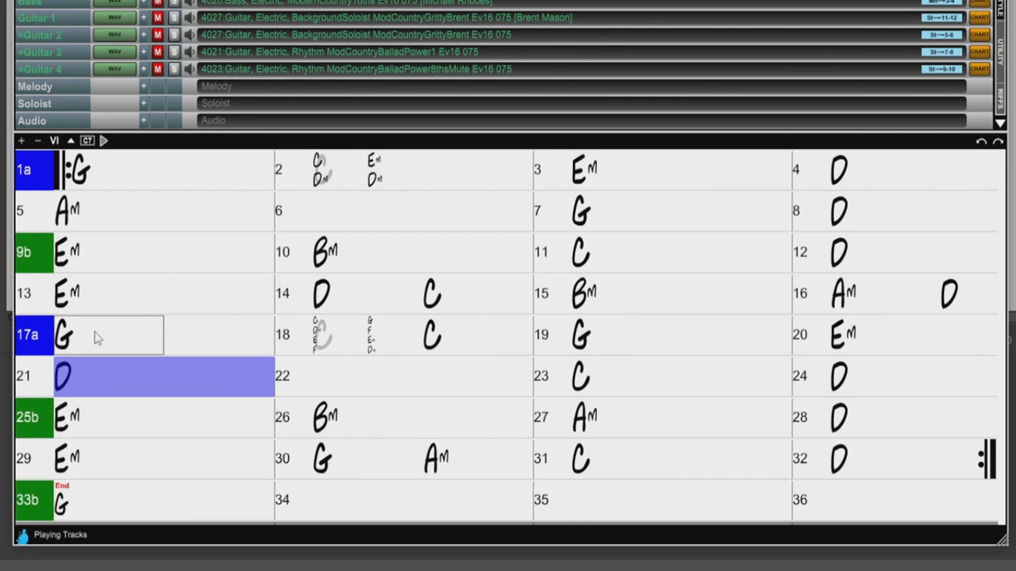
Stop playback and open Chord Settings for bar 5's Am chord
key(space)
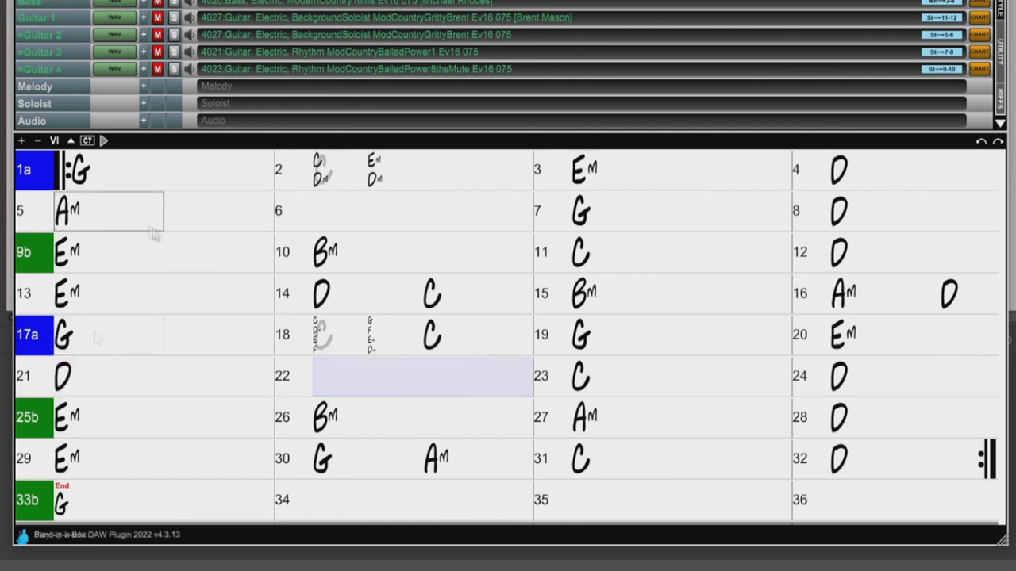
double_click(132, 223)
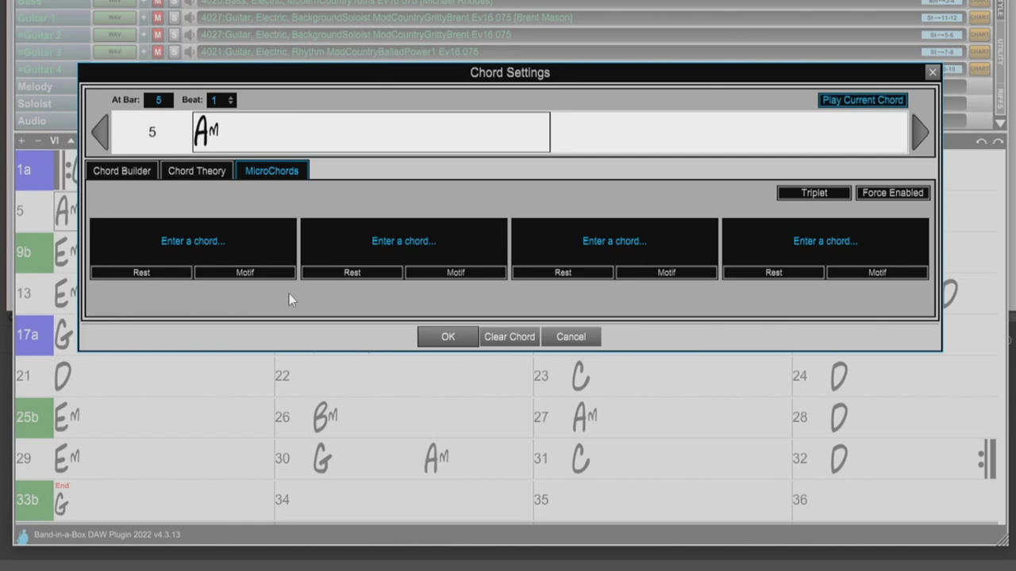
Set beat 1 of bar 5 to motif-rest-rest-rest 16th hits
click(243, 273)
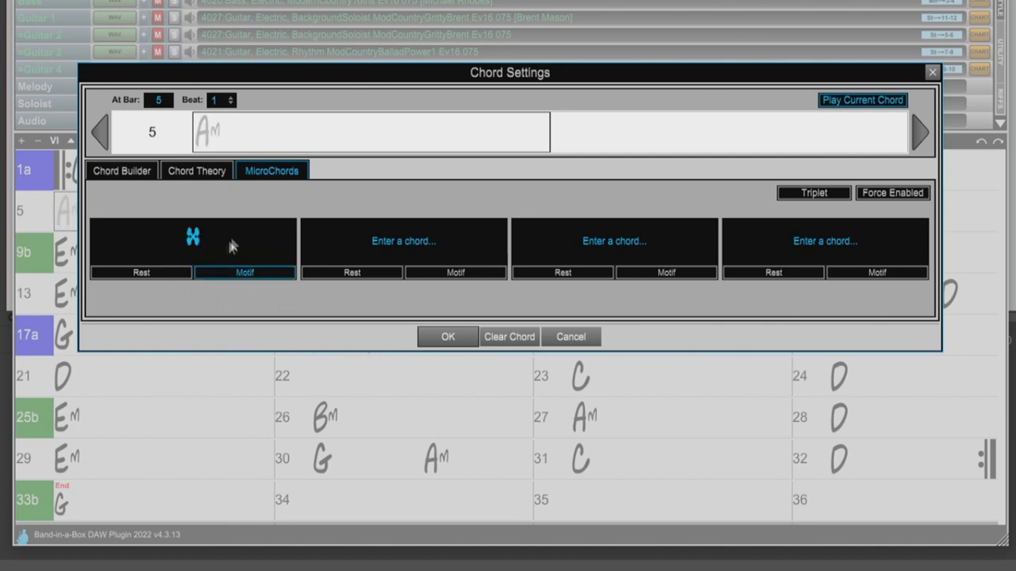
click(365, 274)
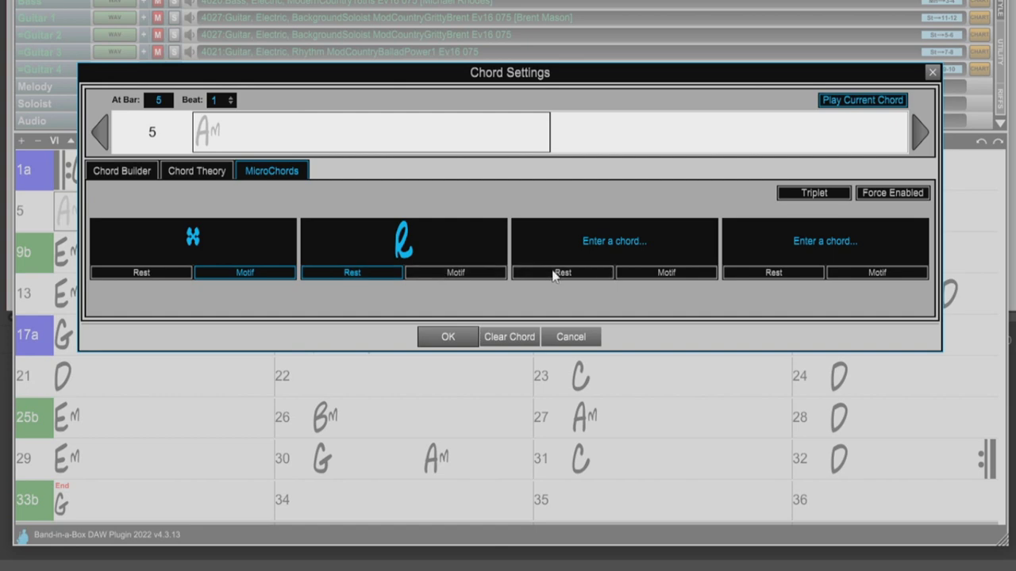
click(557, 273)
click(774, 272)
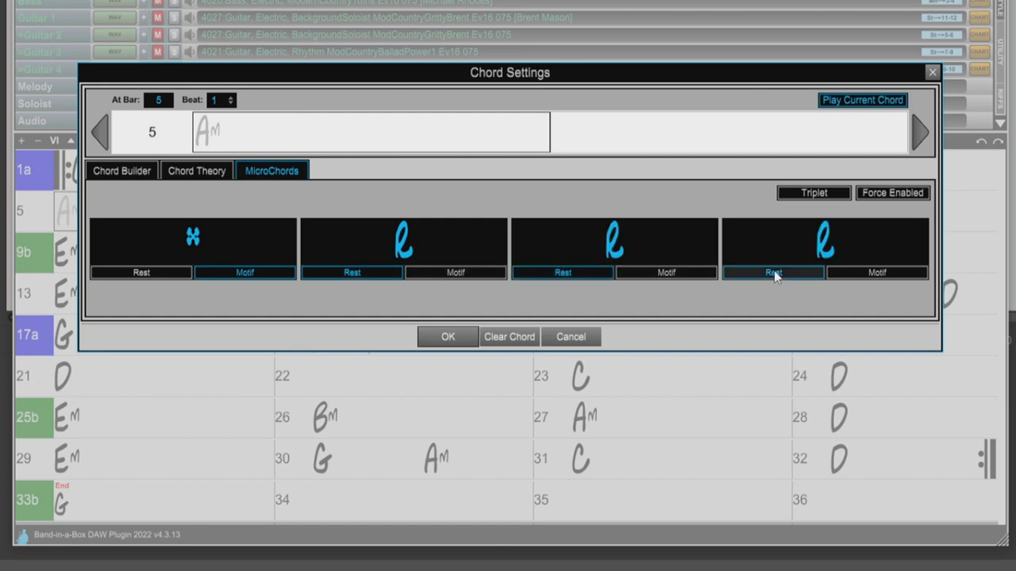
Set beat 2 to rest-rest-motif-rest 16th hits
click(920, 130)
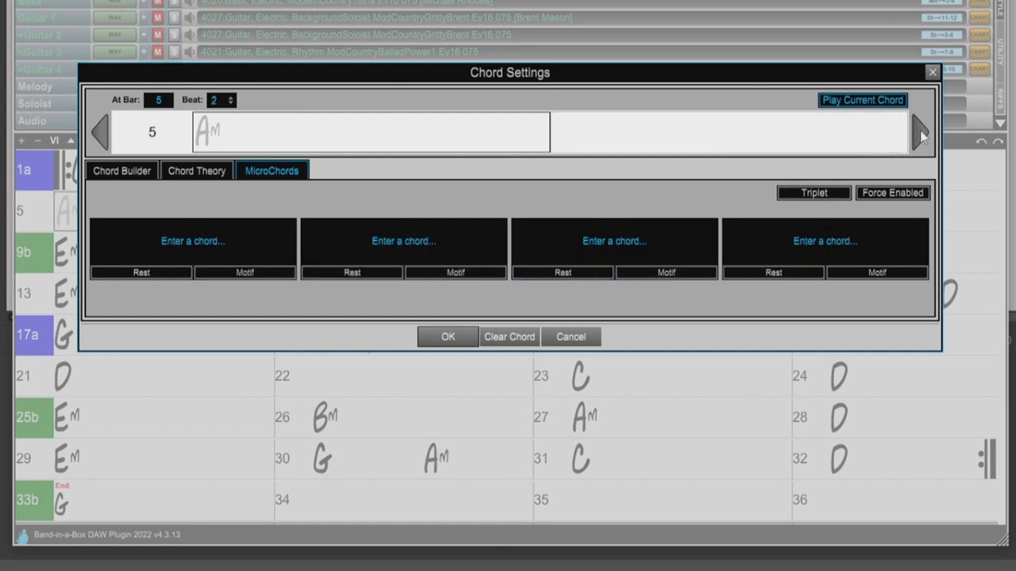
click(644, 274)
click(377, 274)
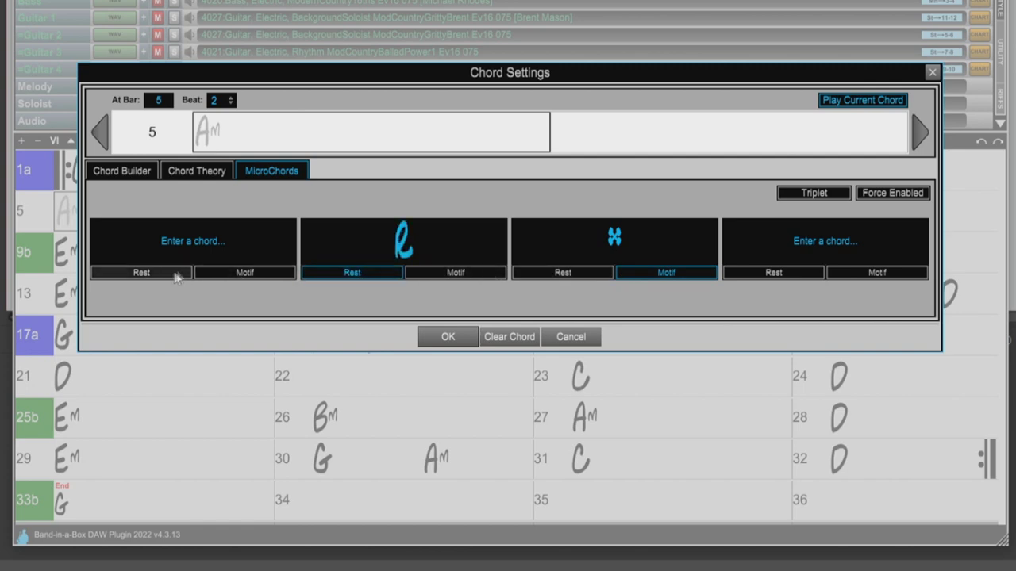
click(174, 273)
click(771, 273)
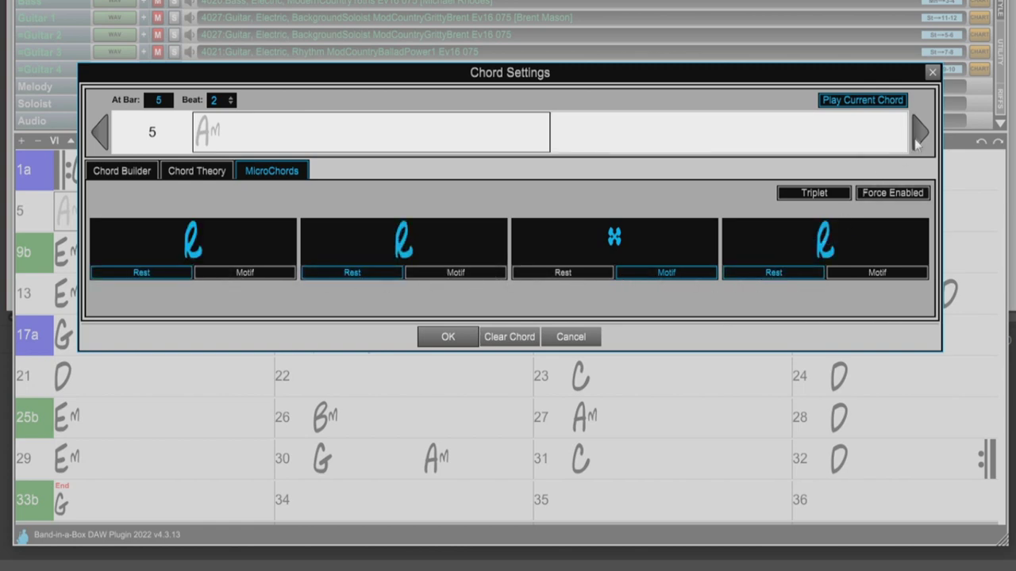
Make all four 16ths of beat 3 rests
click(917, 136)
click(182, 273)
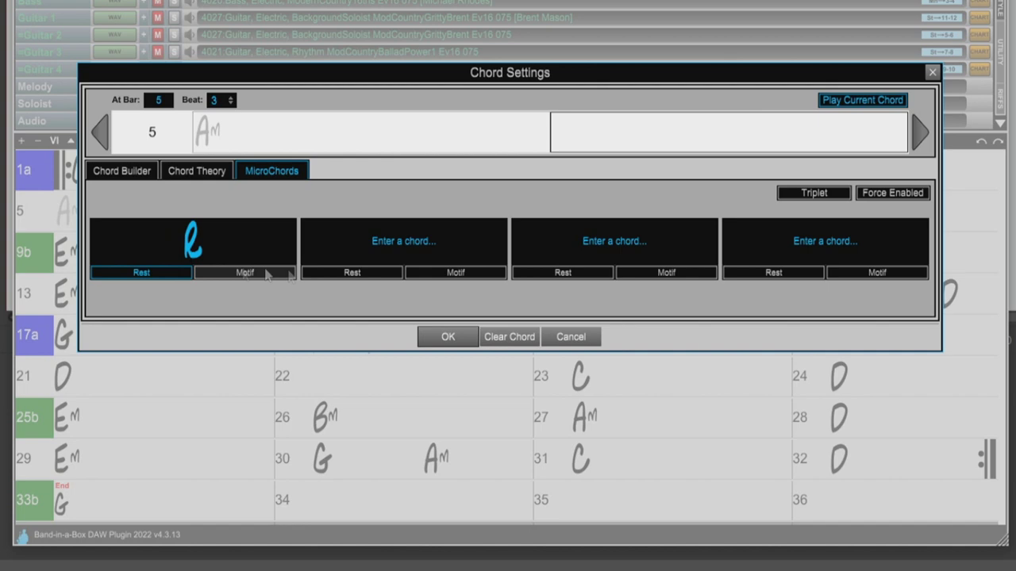
click(351, 272)
click(544, 273)
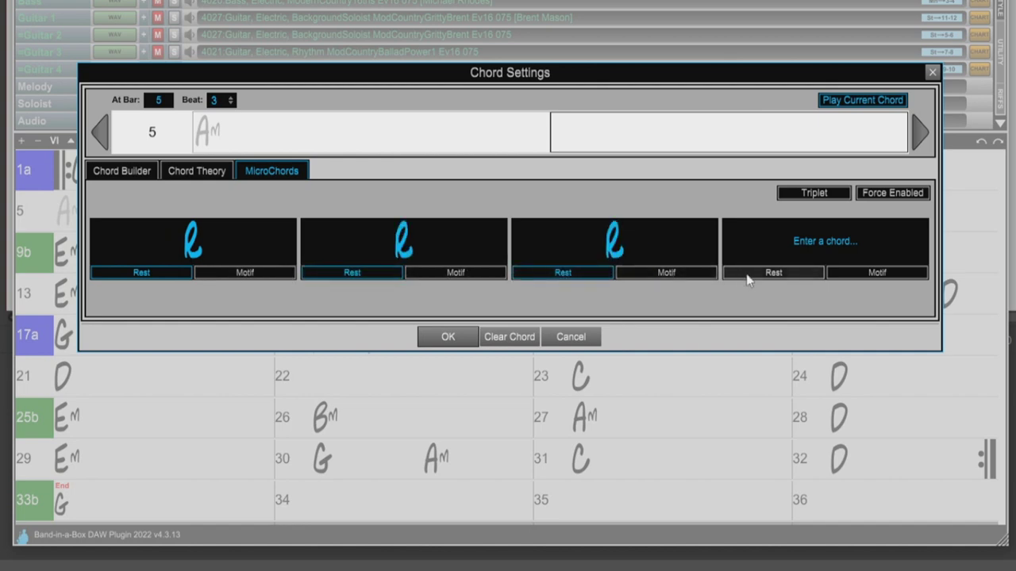
click(747, 274)
Set beat 4 to motif-rest-rest-rest 16th hits
click(917, 136)
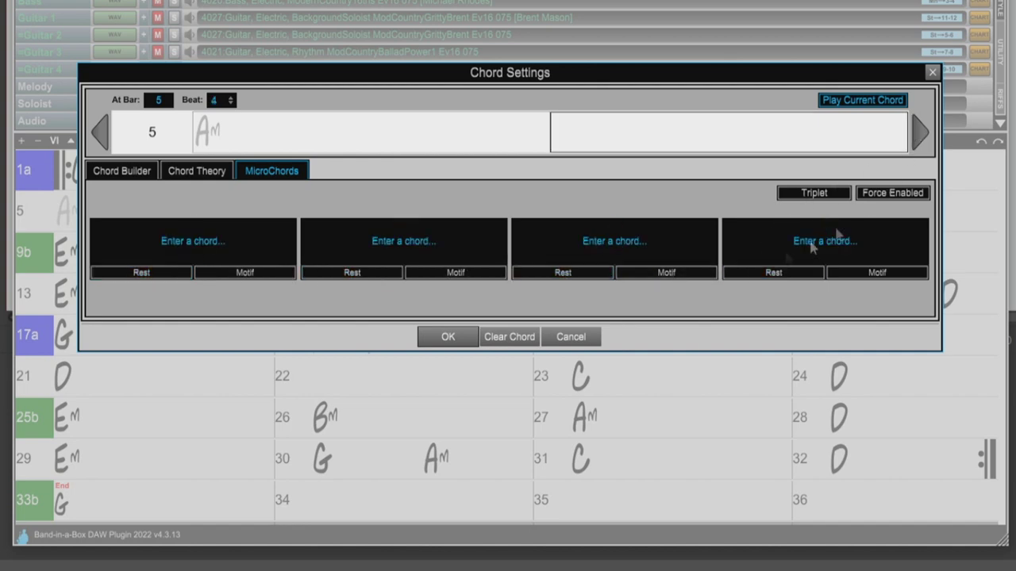
click(245, 272)
click(351, 273)
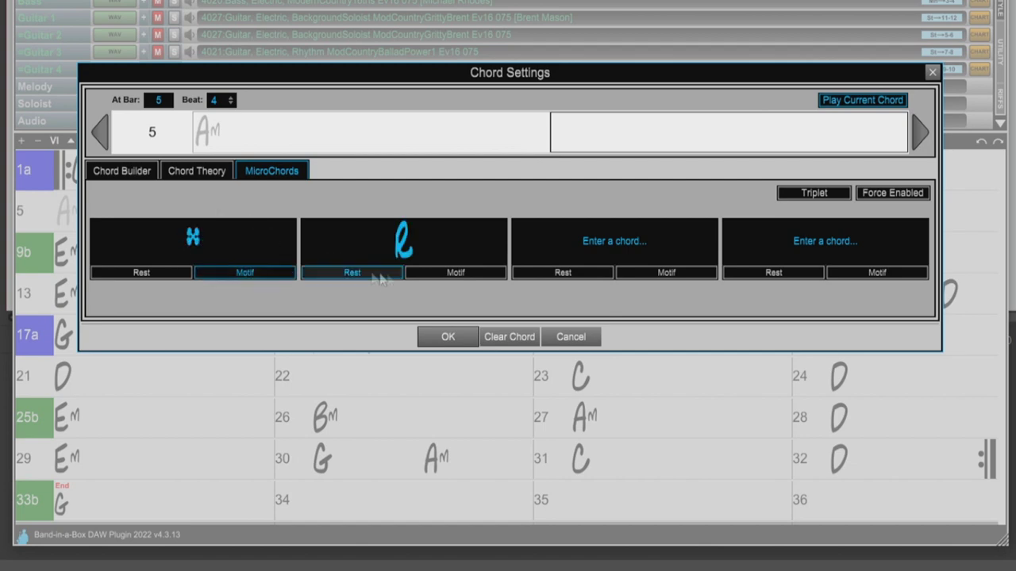
click(589, 274)
click(753, 275)
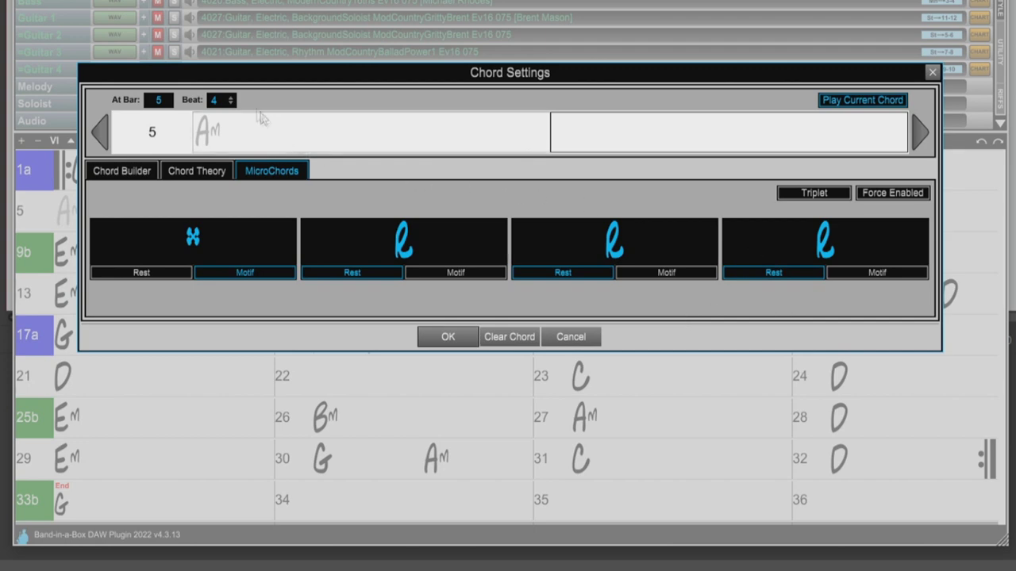
Review the hits on beats 2 and 4, then apply them to bar 5
click(230, 101)
click(220, 130)
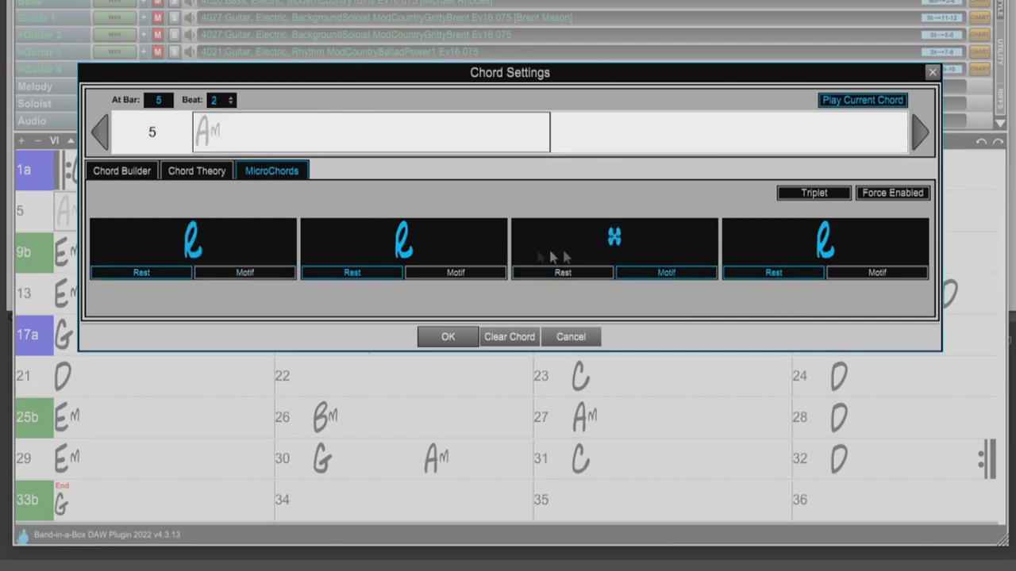
click(855, 149)
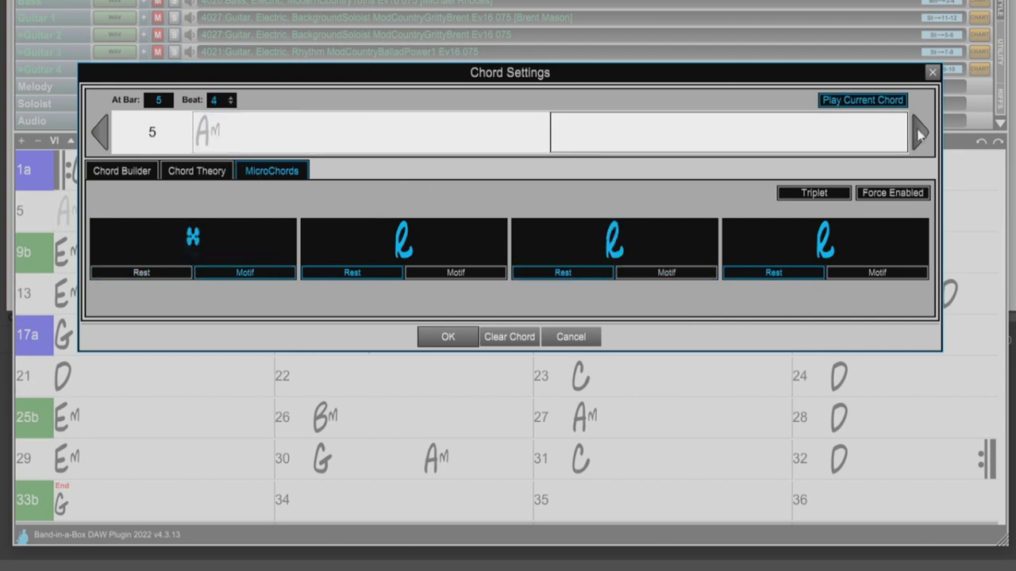
click(428, 337)
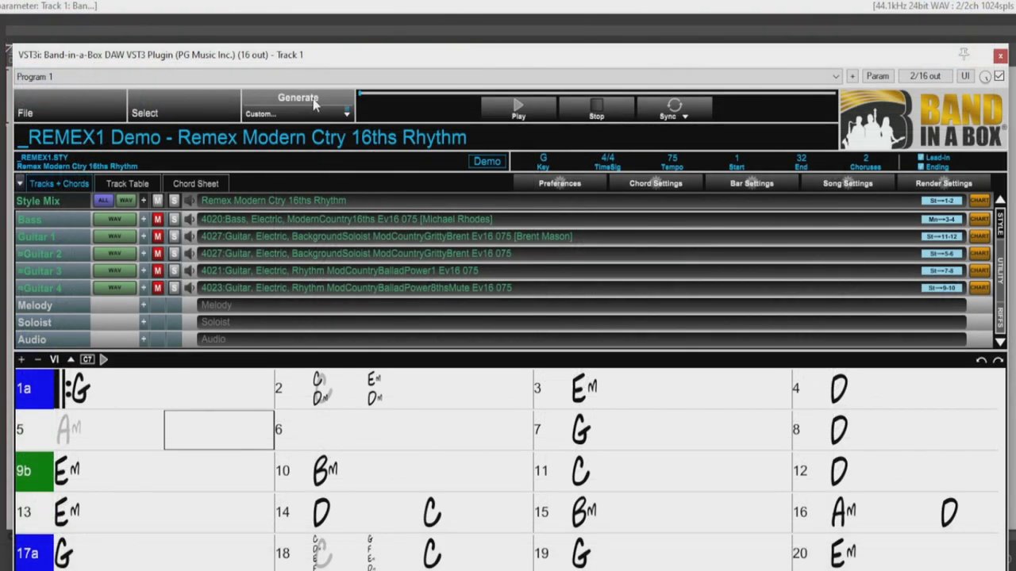
Regenerate the backing tracks so bar 5's motif and rest hits play back
click(312, 98)
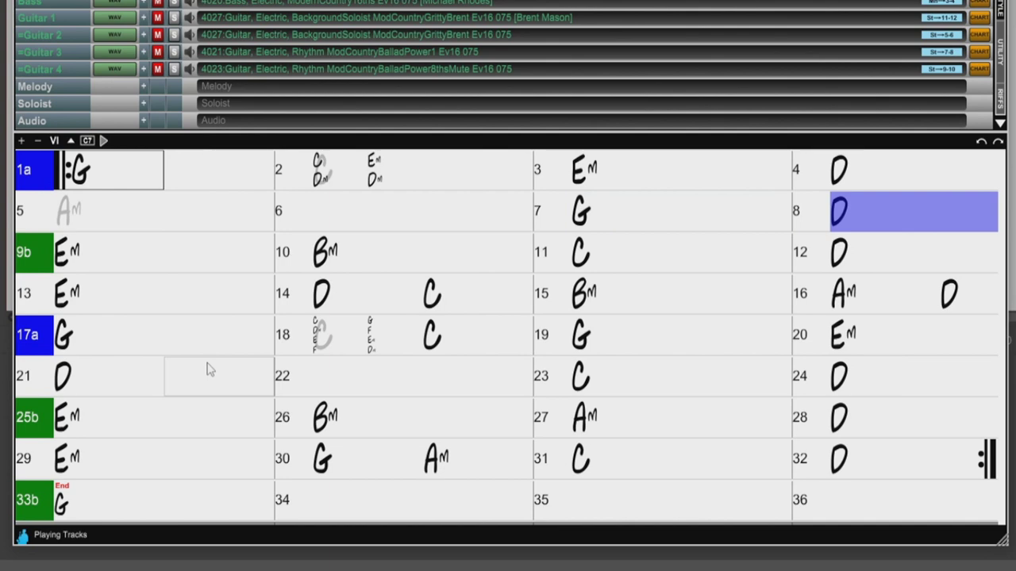
Clear the rests from 16ths 2–4 of bar 5's beat 4 and apply the change
double_click(141, 217)
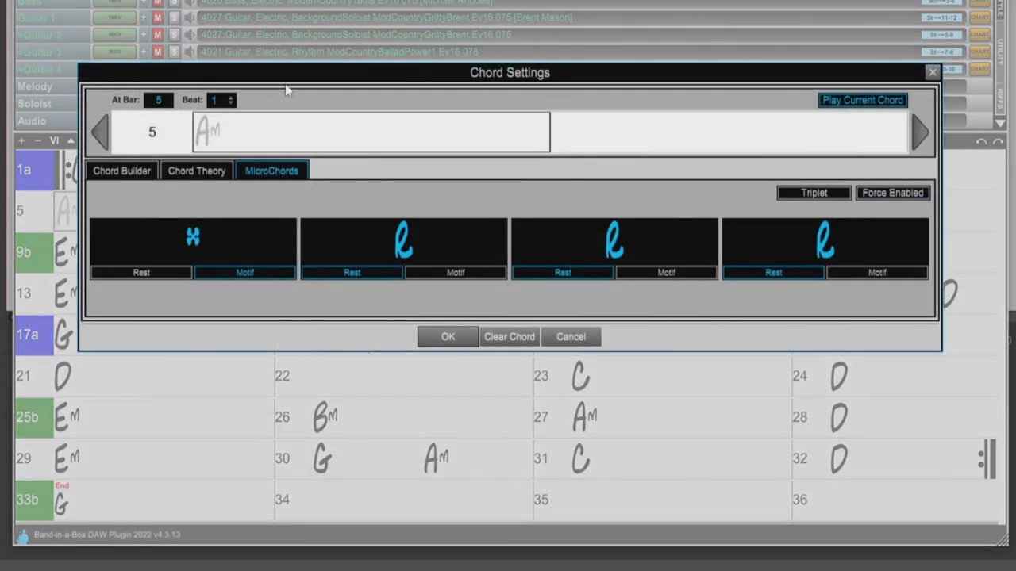
click(229, 101)
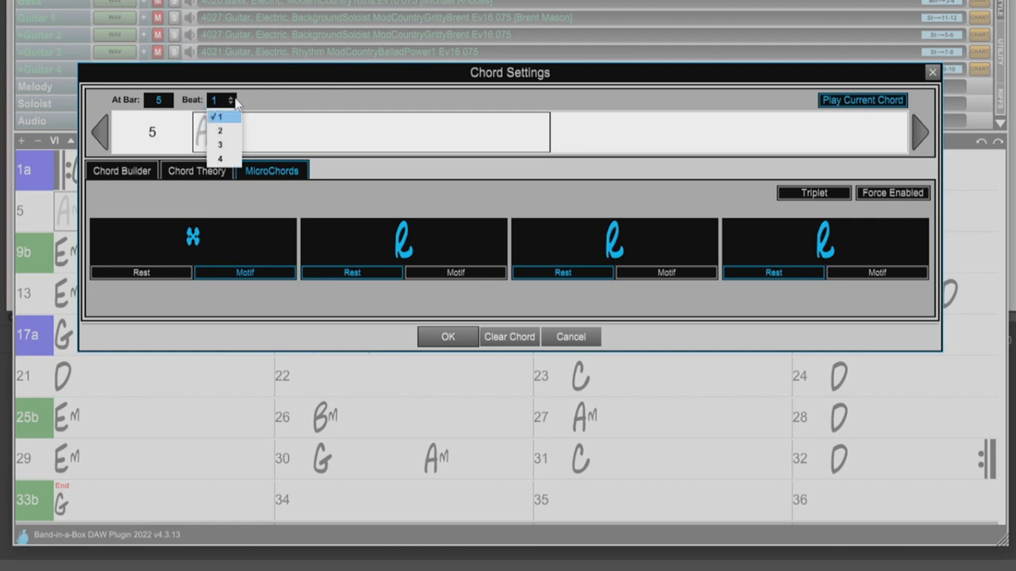
click(220, 160)
click(402, 272)
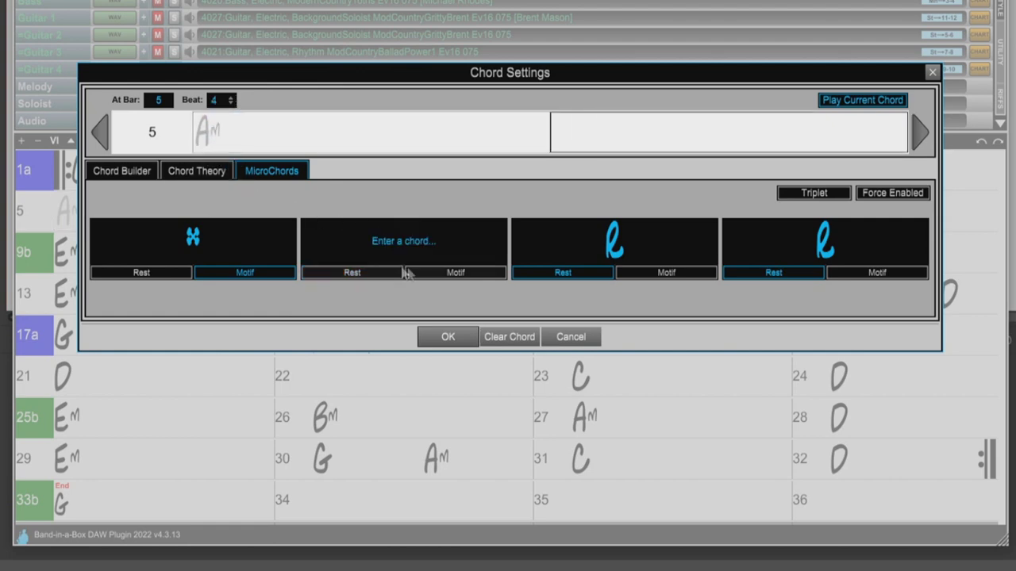
click(565, 272)
click(754, 272)
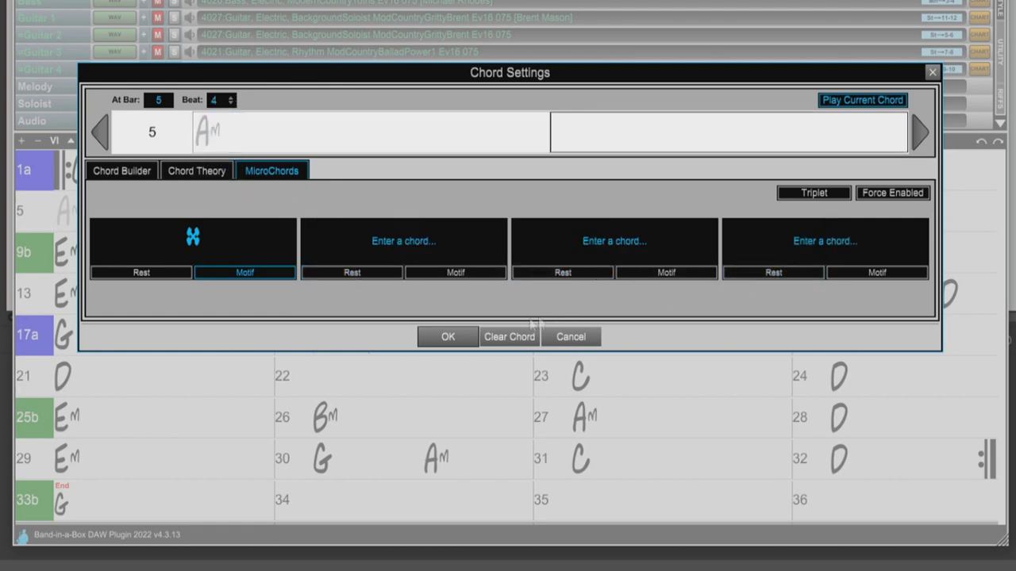
click(447, 336)
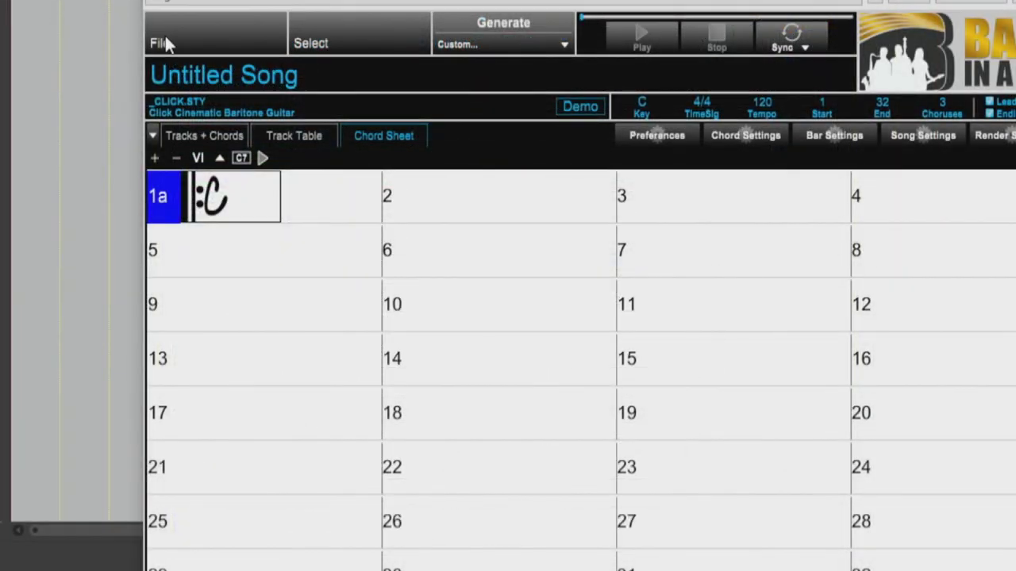
Load My Chord Progression from the File menu, then open the chord display options
click(162, 44)
mouse_move(262, 168)
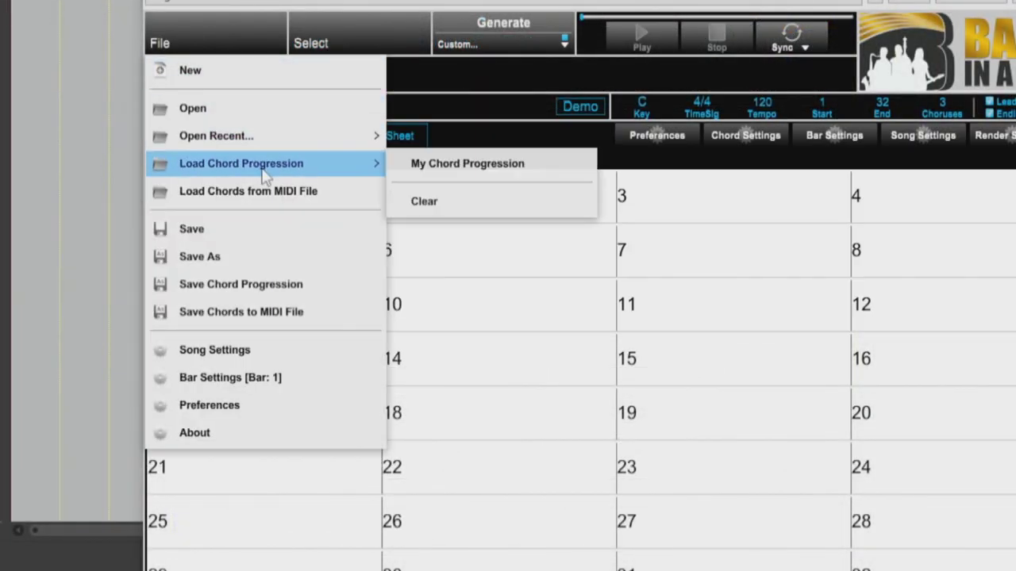
click(447, 173)
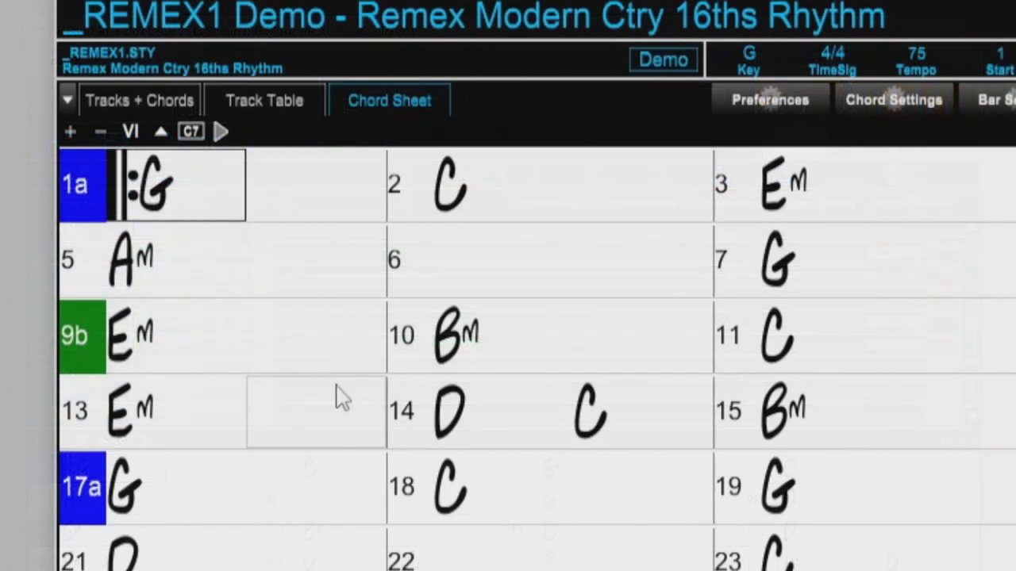
click(140, 129)
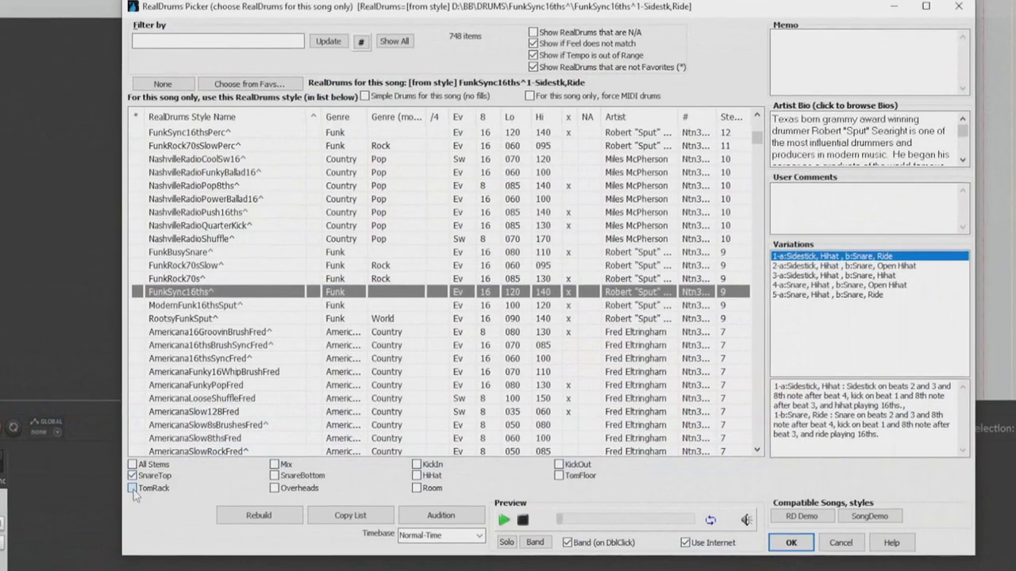
Enable the TomRack, Overheads, SnareBottom, KickIn, HiHat and Room stems in the RealDrums Picker
click(133, 488)
click(275, 488)
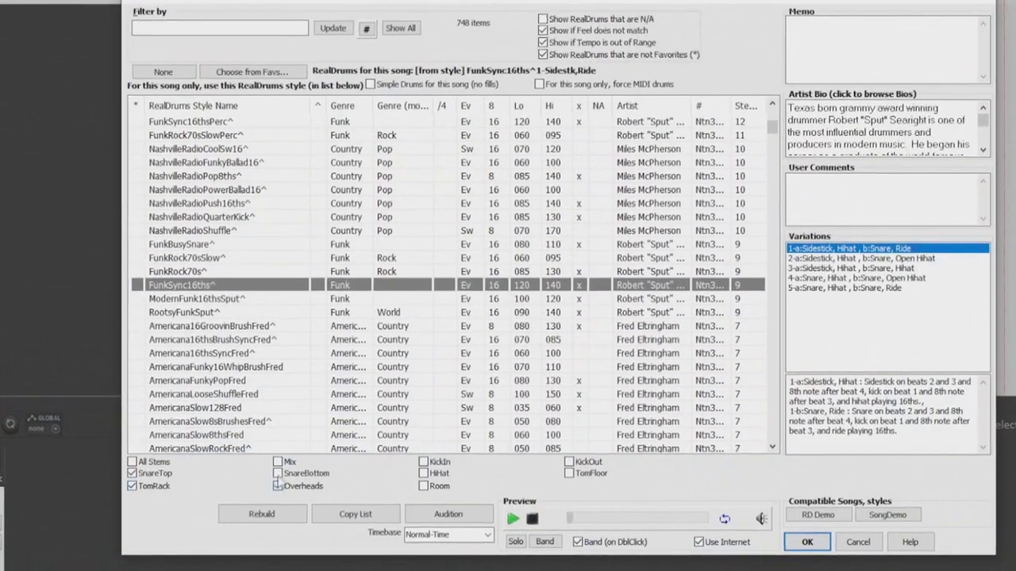
click(275, 475)
click(431, 459)
click(431, 470)
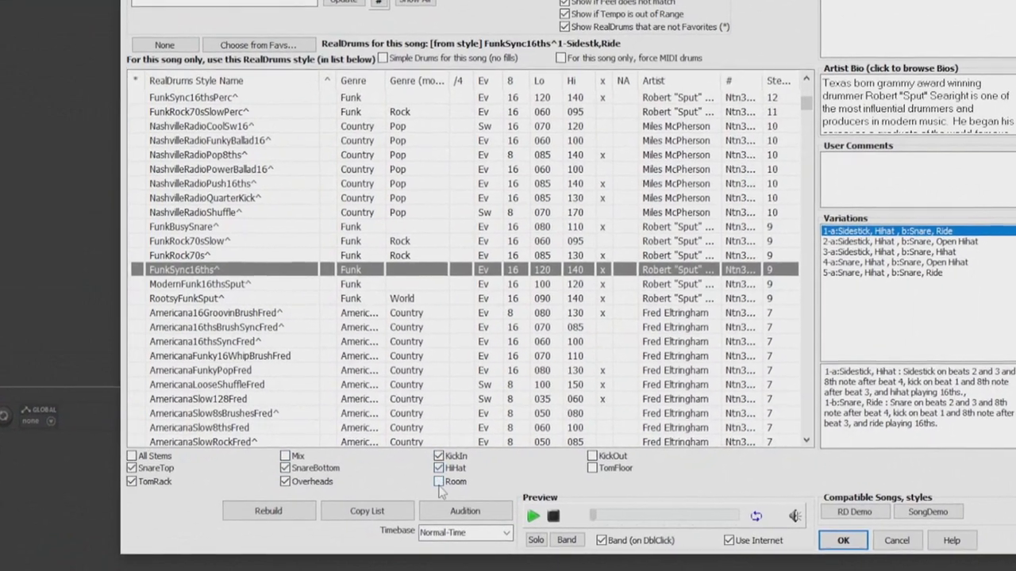
click(431, 483)
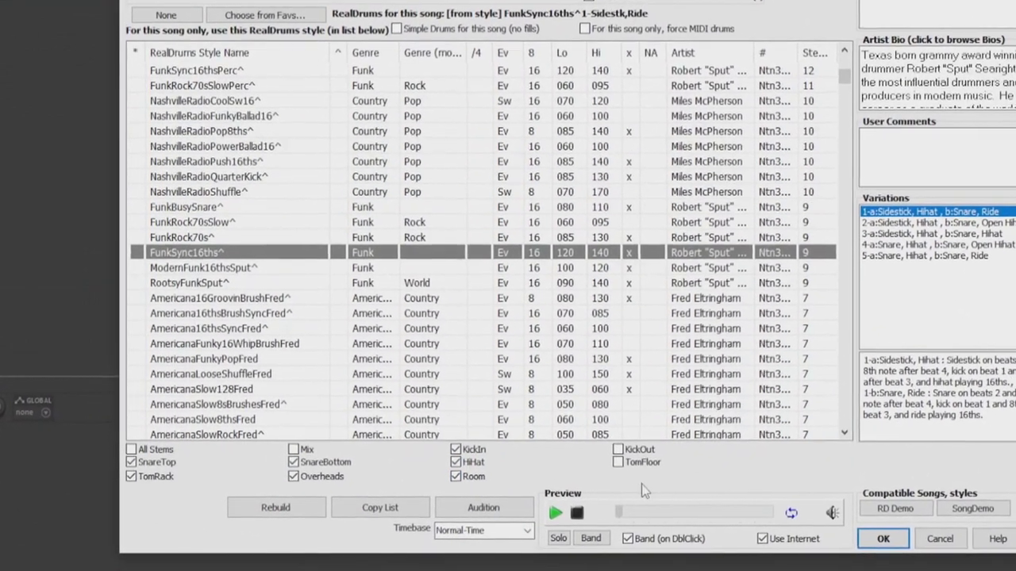